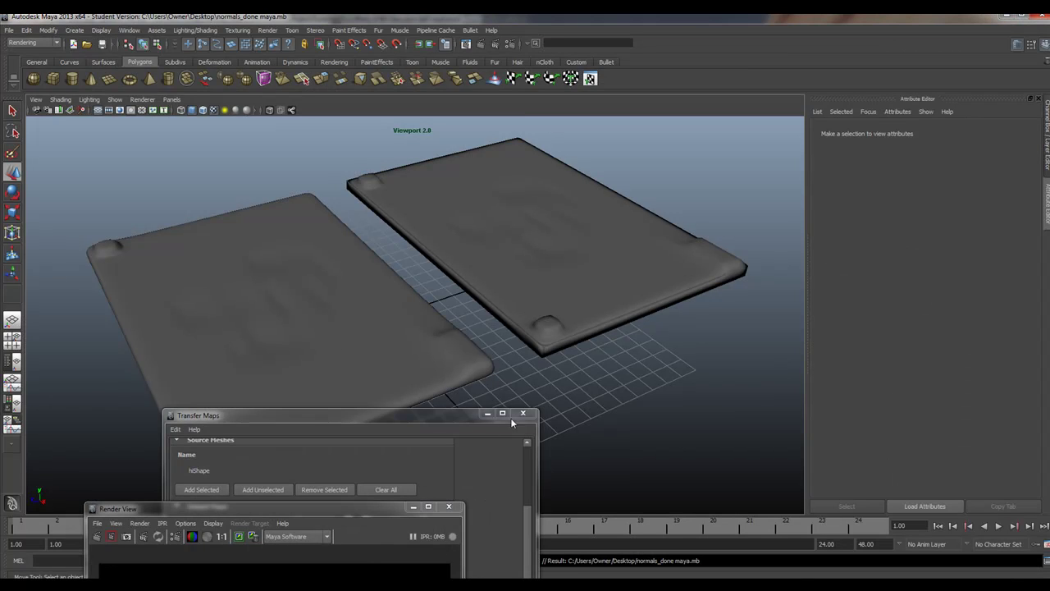
Close the map-transfer window and orbit the view to inspect both normal-mapped panels
{"action": "left_click", "coordinate": [523, 412]}
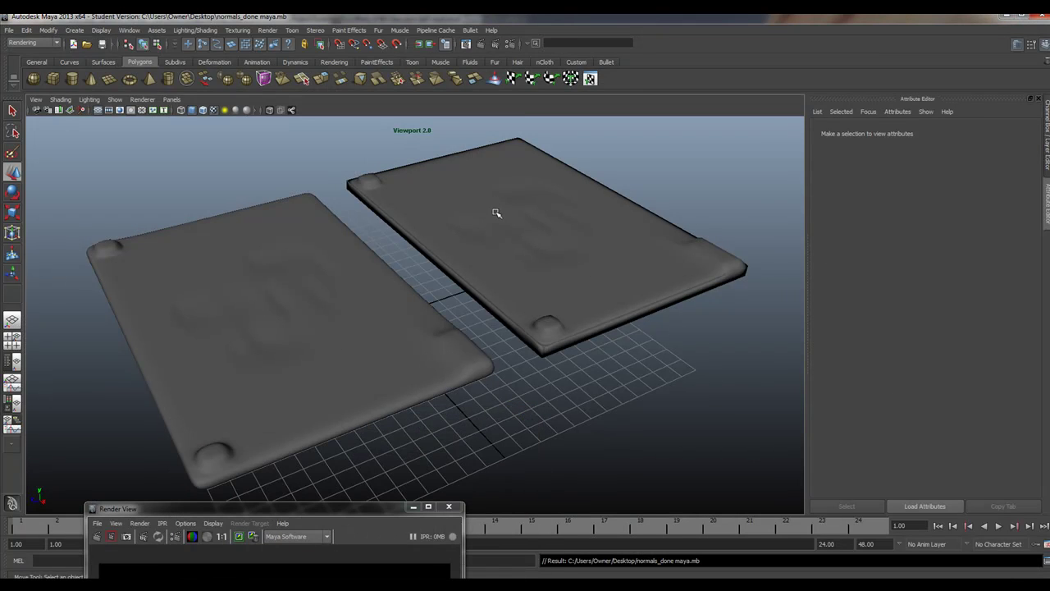
{"action": "left_click", "coordinate": [286, 294]}
{"action": "left_click", "coordinate": [535, 235]}
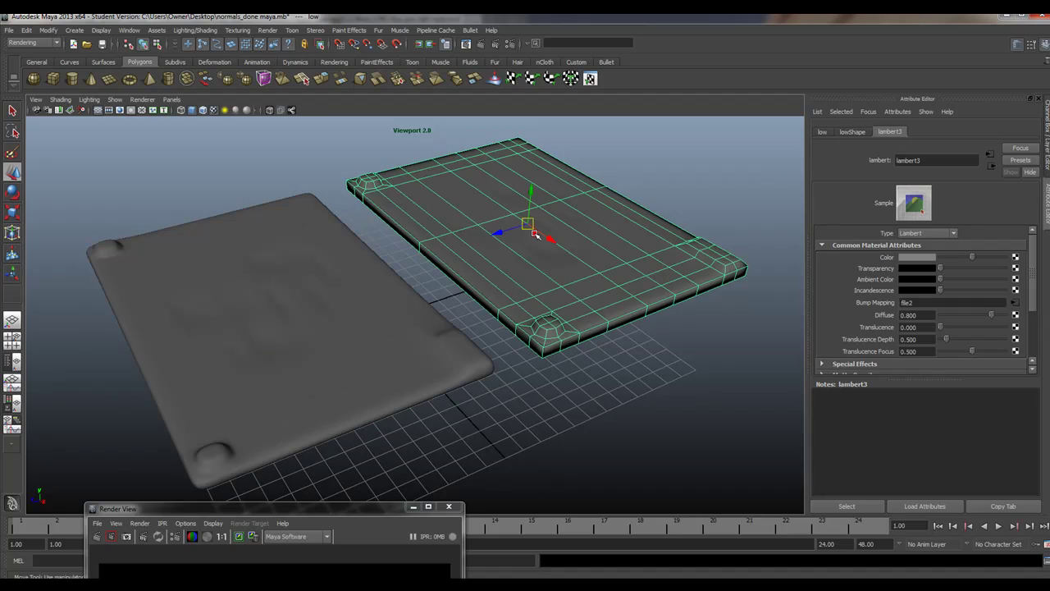
{"action": "left_click", "coordinate": [317, 164]}
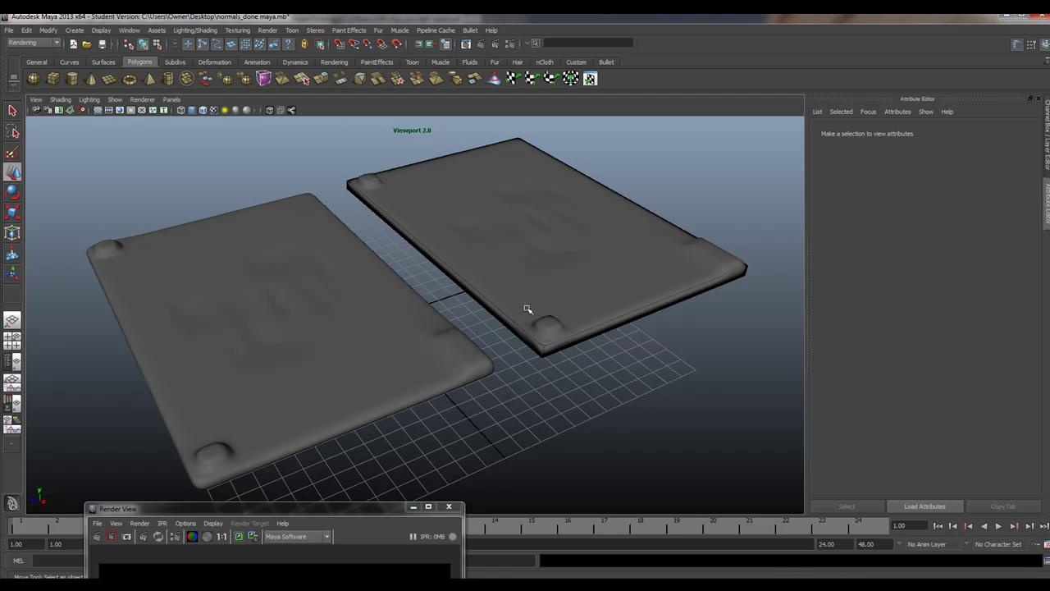
{"action": "left_click_drag", "start_coordinate": [580, 373], "coordinate": [491, 294], "text": "alt"}
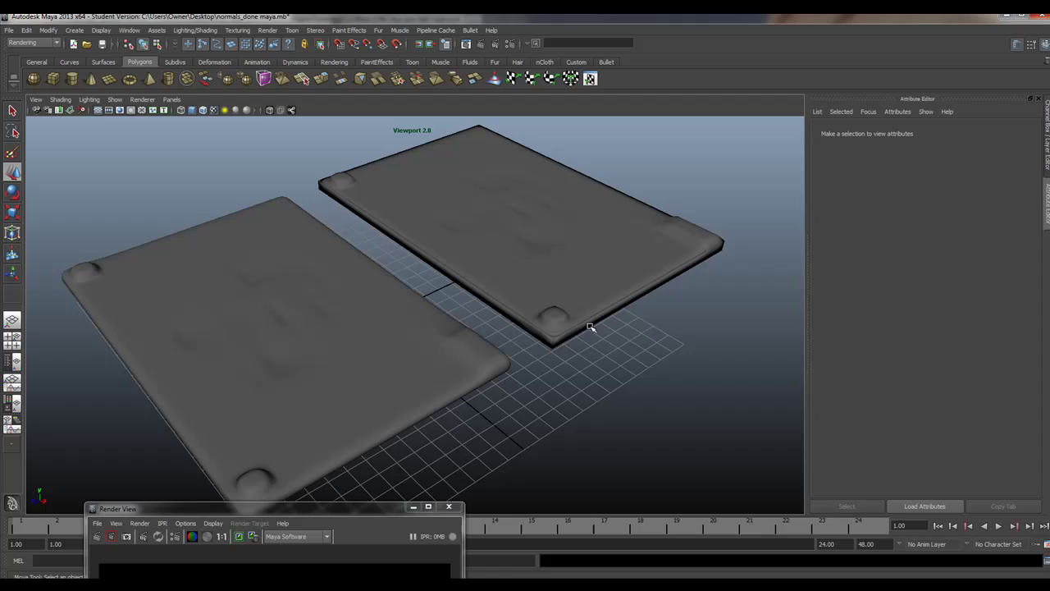
{"action": "left_click_drag", "start_coordinate": [606, 342], "coordinate": [504, 290], "text": "alt"}
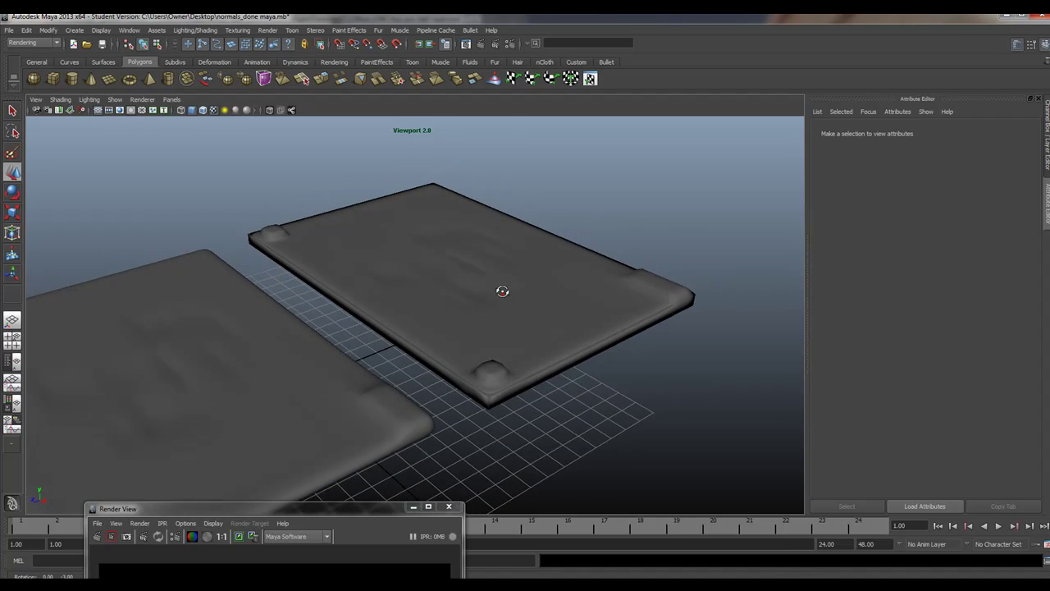
Run an IPR preview render of the two panels, then close Render View
{"action": "left_click", "coordinate": [483, 44]}
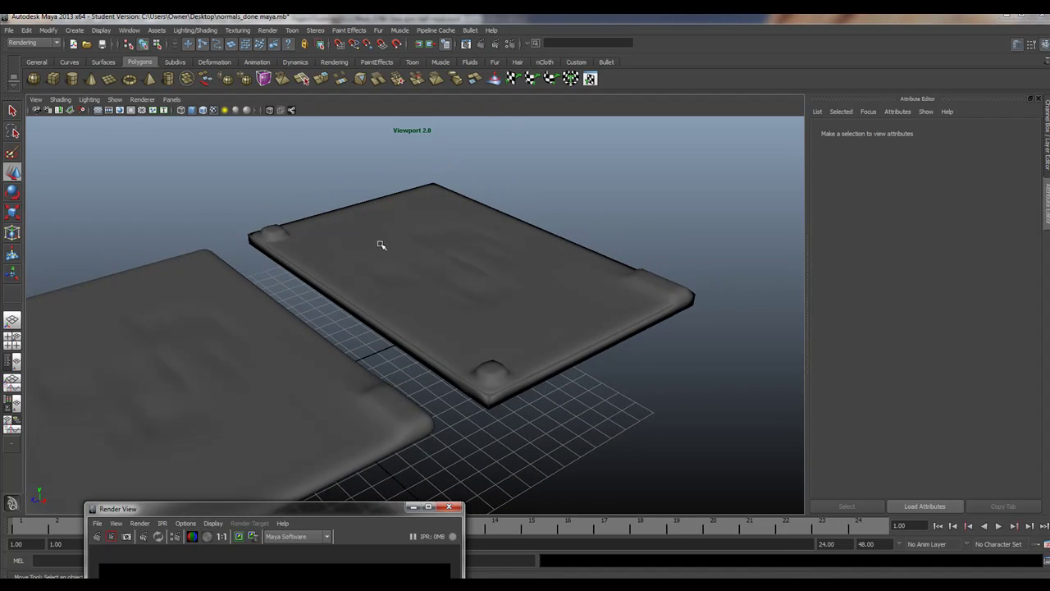
{"action": "left_click_drag", "start_coordinate": [274, 511], "coordinate": [353, 228]}
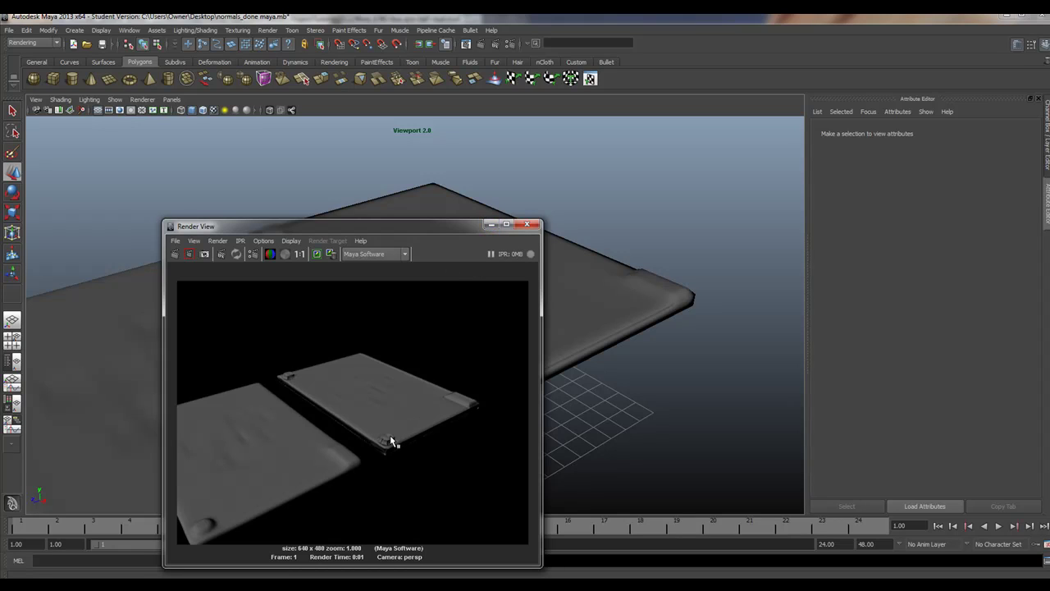
{"action": "left_click", "coordinate": [529, 224]}
{"action": "left_click", "coordinate": [1004, 16]}
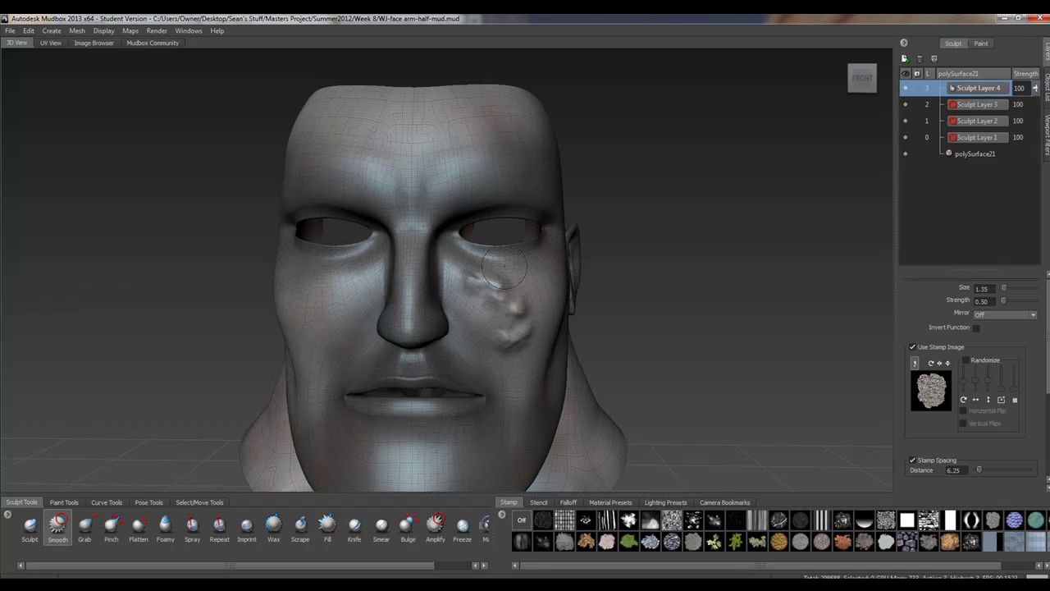
{"action": "mouse_move", "coordinate": [662, 384]}
{"action": "left_mouse_down", "text": "alt"}
{"action": "mouse_move", "coordinate": [616, 384]}
{"action": "mouse_move", "coordinate": [685, 383]}
{"action": "mouse_move", "coordinate": [623, 375]}
{"action": "left_mouse_up", "text": "alt"}
{"action": "left_click_drag", "start_coordinate": [462, 356], "coordinate": [420, 323], "text": "alt"}
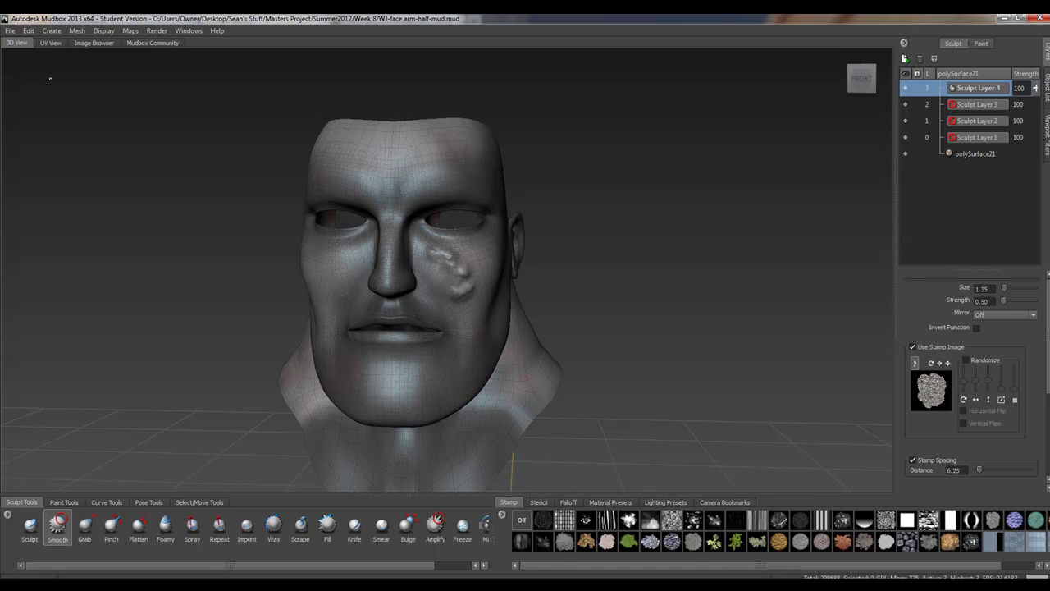
Create a new Extract Texture Maps operation with Normal Map checked, moving the widened dialog right
{"action": "left_click", "coordinate": [157, 32]}
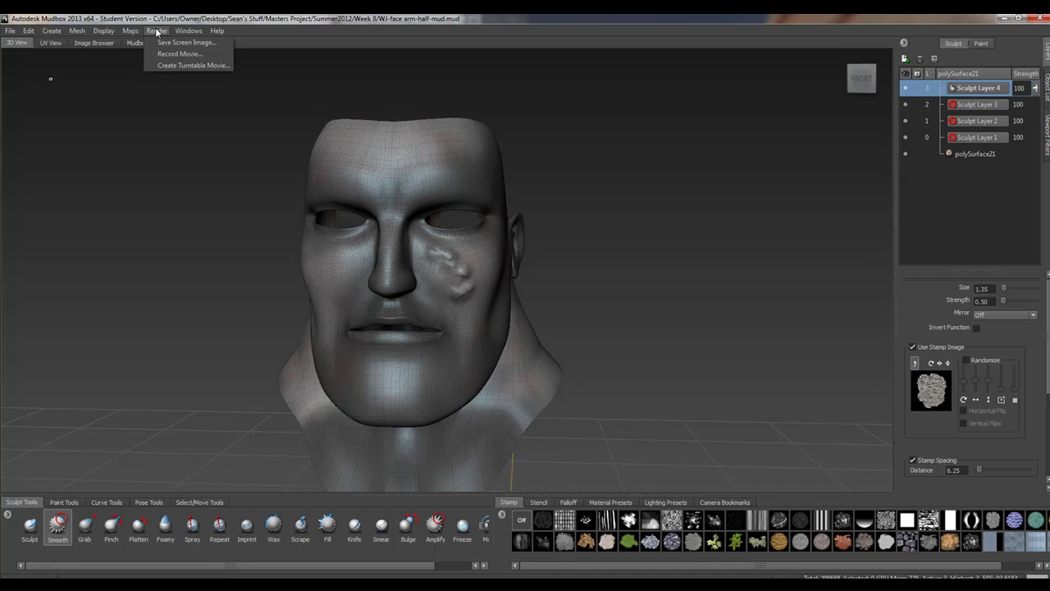
{"action": "mouse_move", "coordinate": [125, 34]}
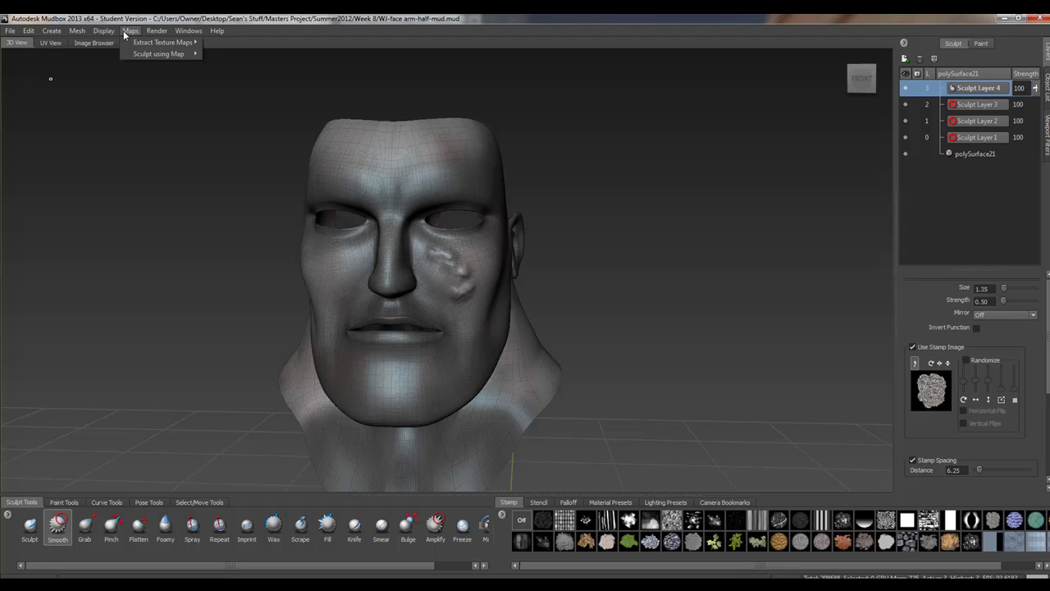
{"action": "mouse_move", "coordinate": [153, 49]}
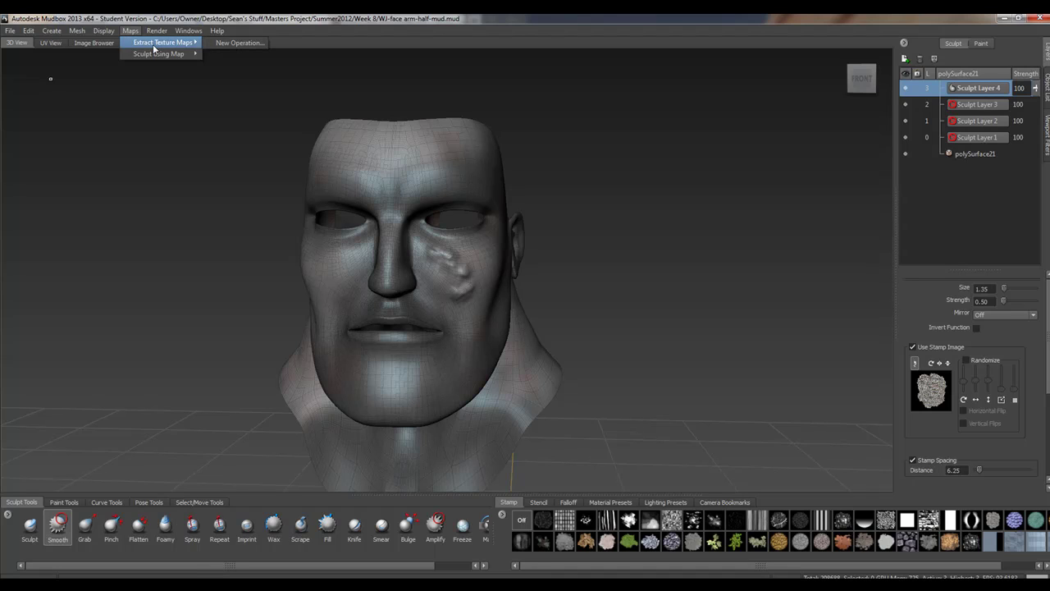
{"action": "left_click", "coordinate": [228, 46]}
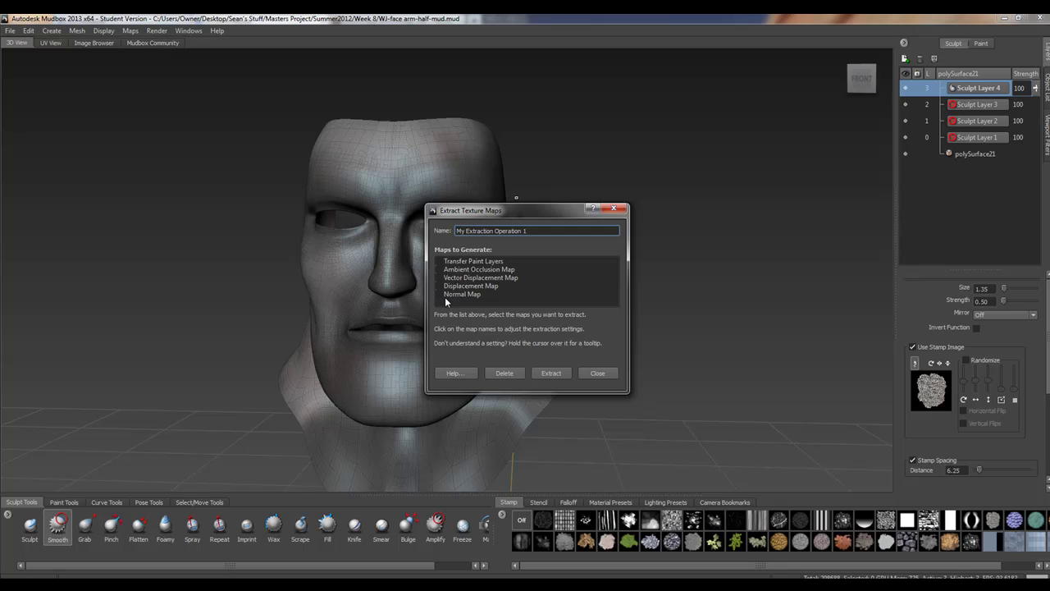
{"action": "left_click", "coordinate": [453, 293]}
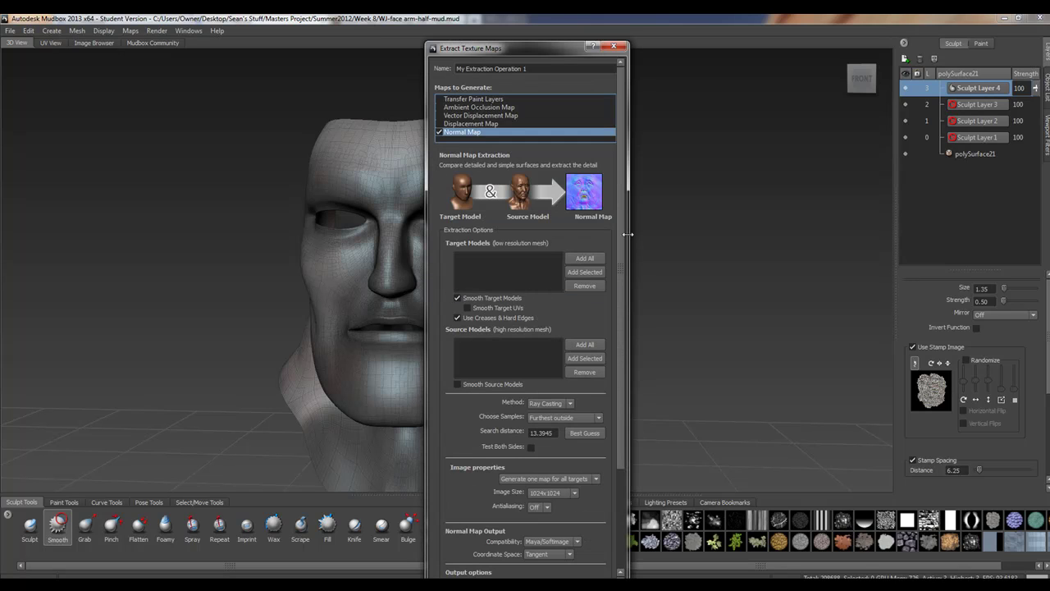
{"action": "left_click_drag", "start_coordinate": [628, 235], "coordinate": [712, 235]}
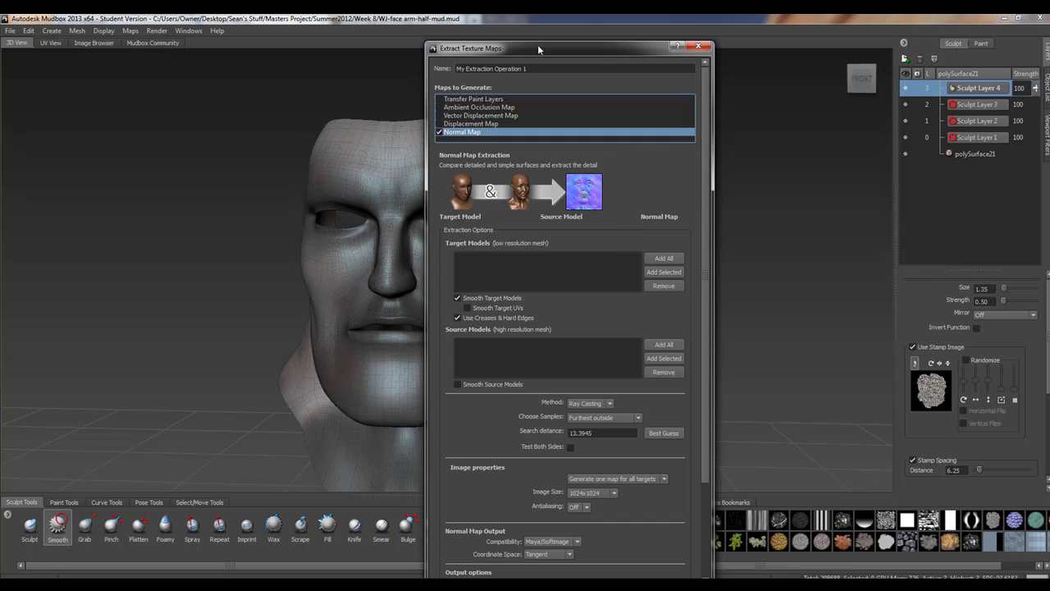
{"action": "left_click_drag", "start_coordinate": [538, 50], "coordinate": [634, 53]}
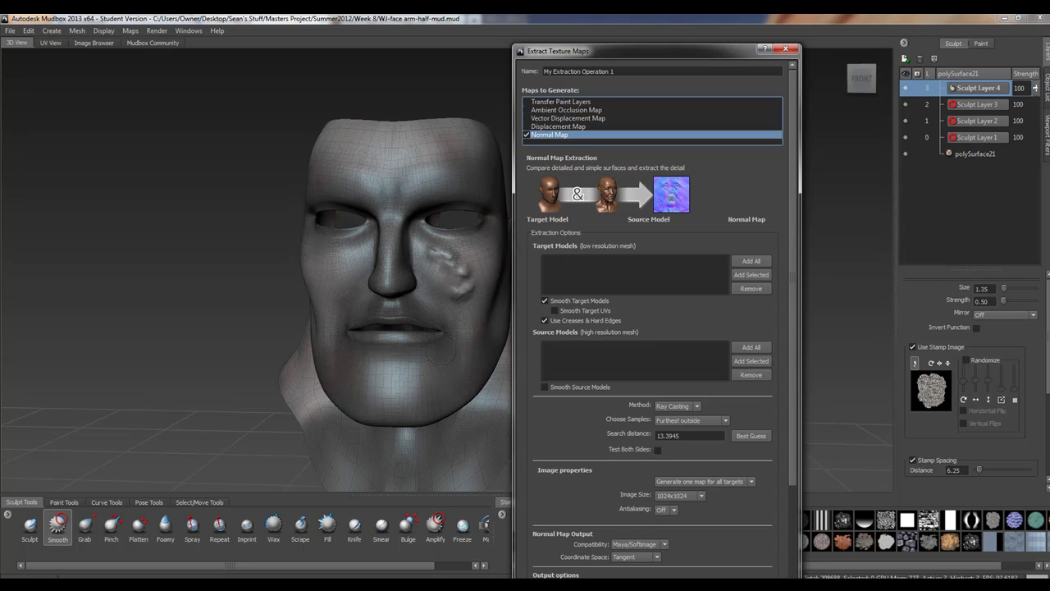
Step the head mesh down to subdivision level 0 with Sculpt Layer 1 active
{"action": "left_click", "coordinate": [581, 267]}
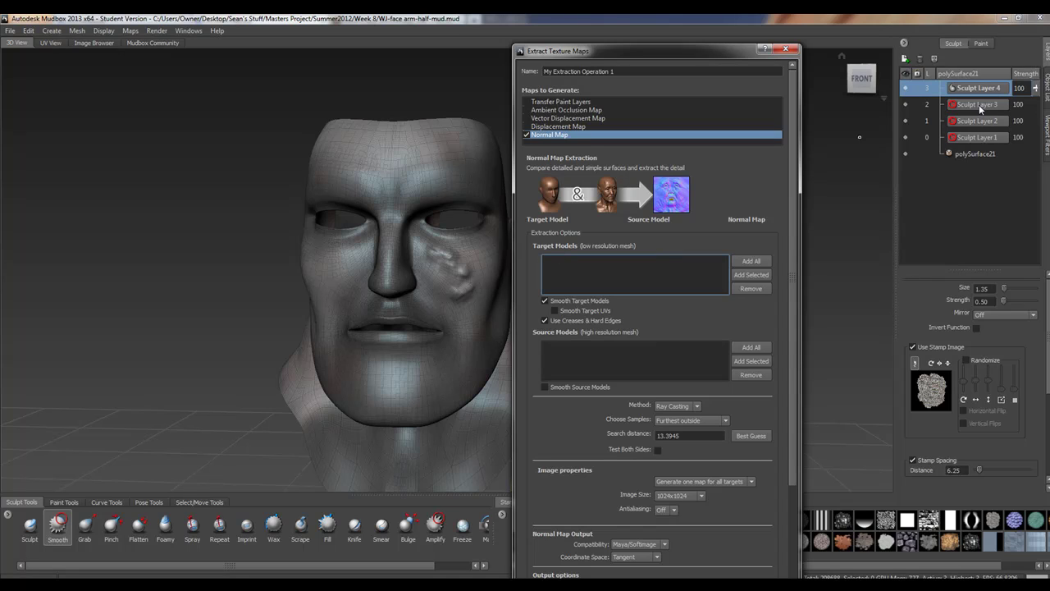
{"action": "scroll", "coordinate": [975, 113], "scroll_direction": "down", "scroll_amount": 3}
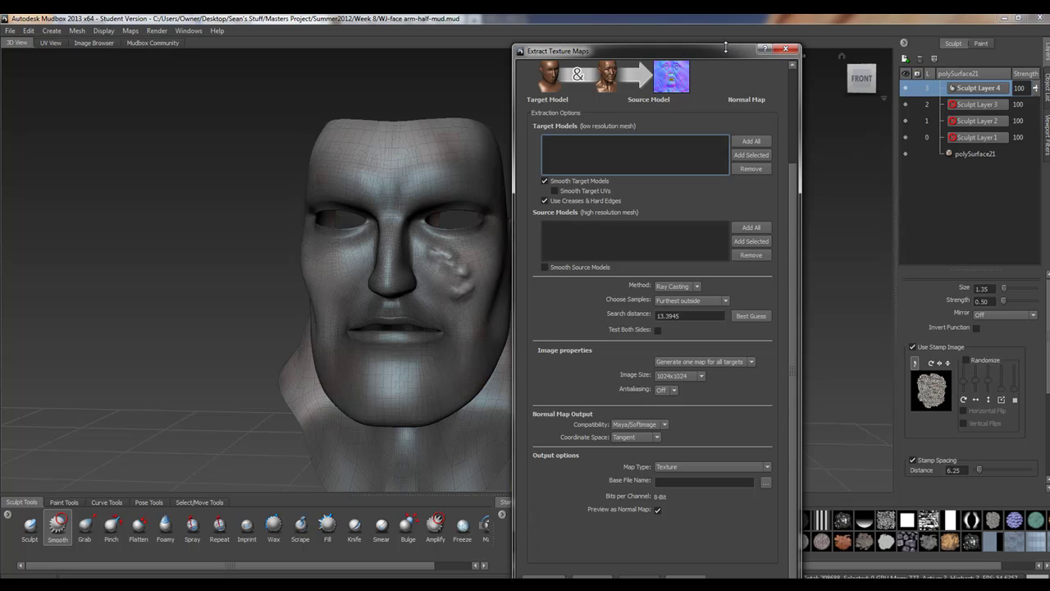
{"action": "left_click_drag", "start_coordinate": [725, 51], "coordinate": [598, 380]}
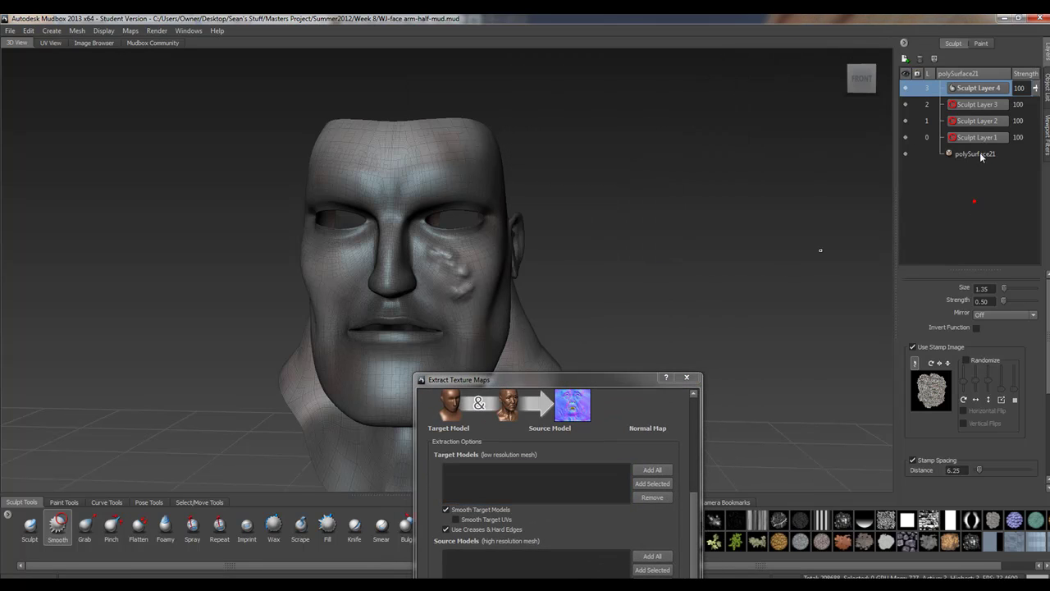
{"action": "key", "text": "Page_Down"}
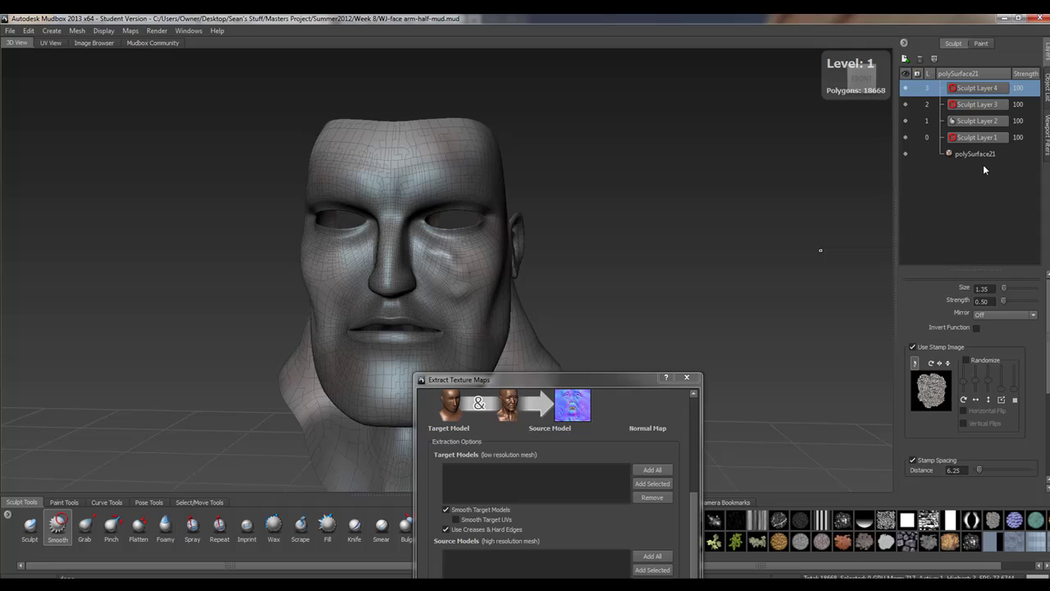
{"action": "key", "text": "Page_Down"}
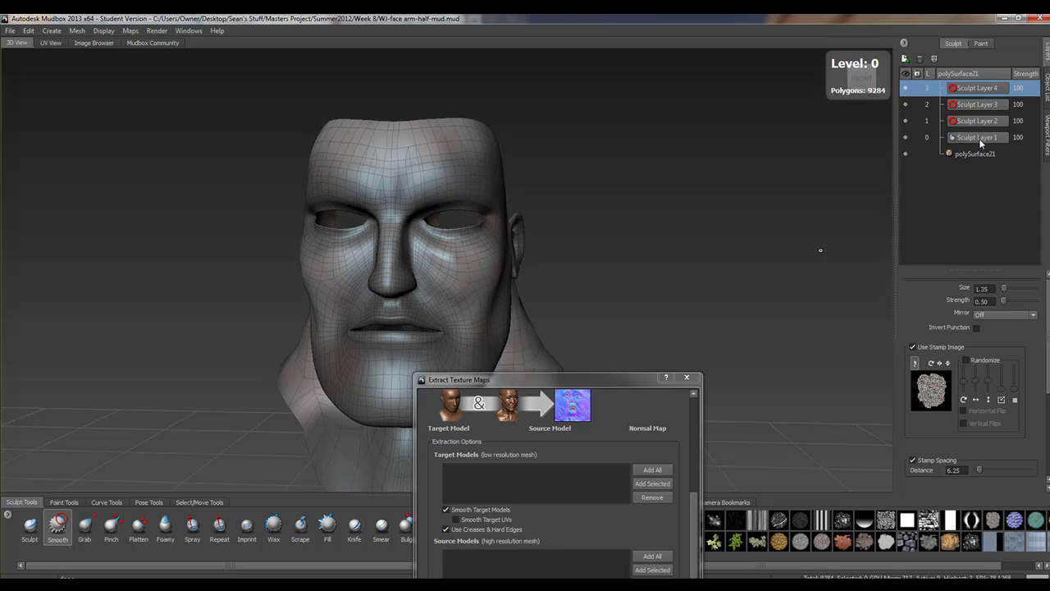
{"action": "left_click", "coordinate": [979, 139]}
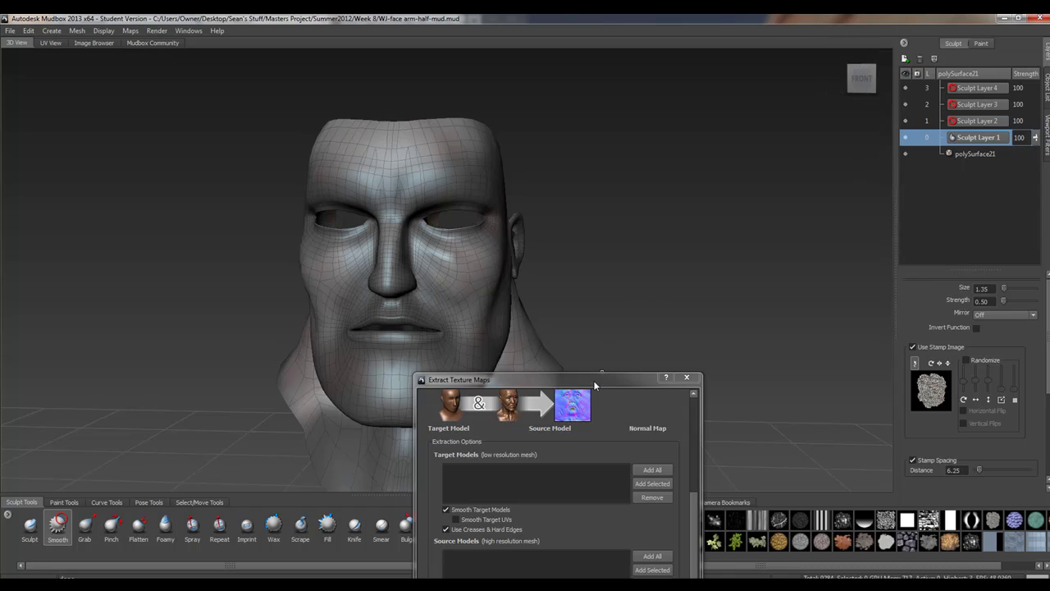
{"action": "left_click_drag", "start_coordinate": [598, 379], "coordinate": [703, 113]}
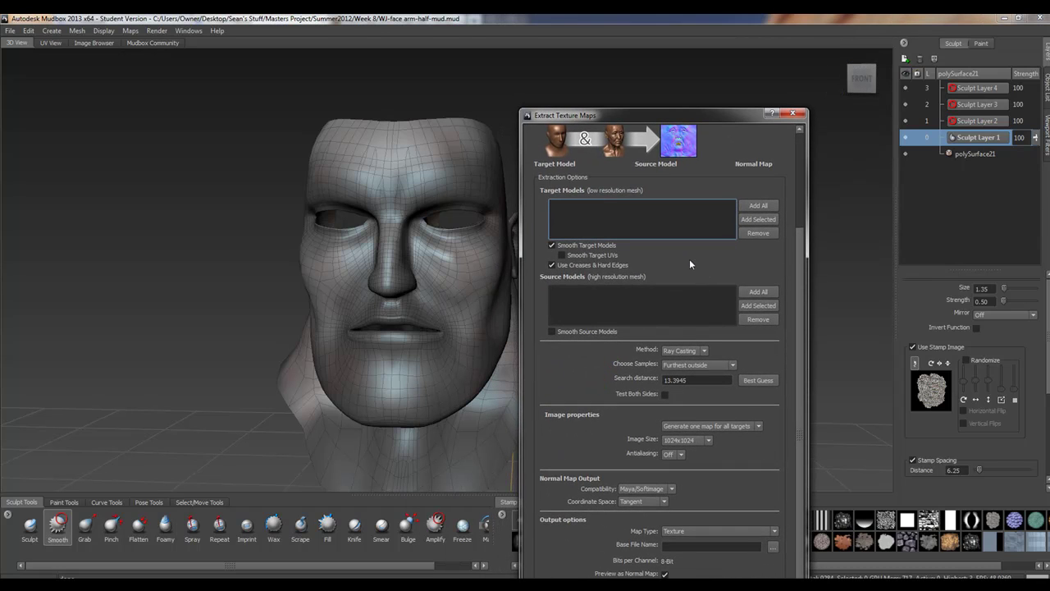
{"action": "scroll", "coordinate": [690, 263], "scroll_direction": "up", "scroll_amount": 3}
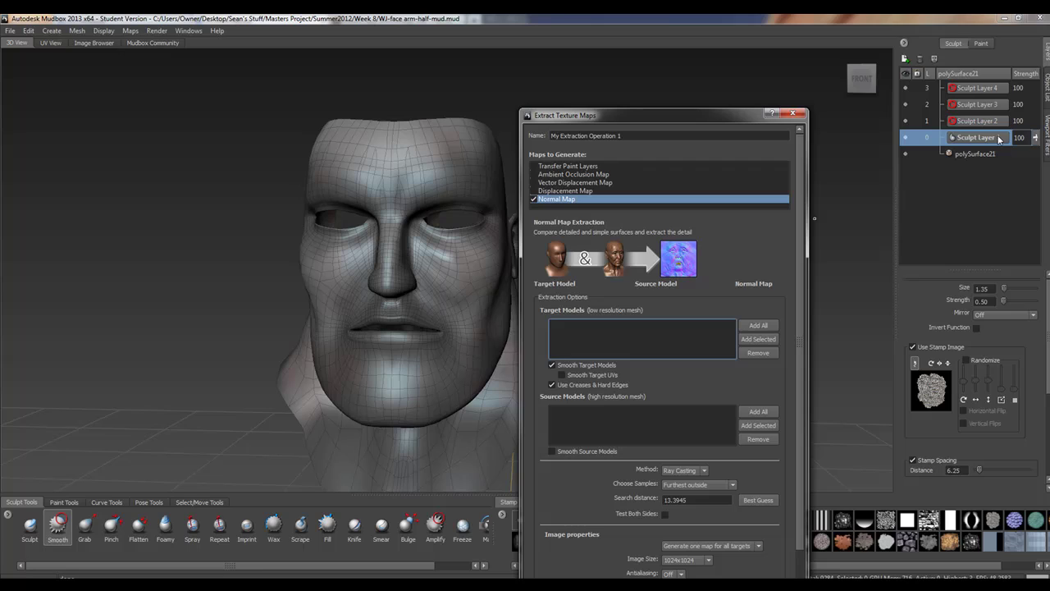
Select the whole head mesh using the Objects selection tool
{"action": "left_click", "coordinate": [188, 503]}
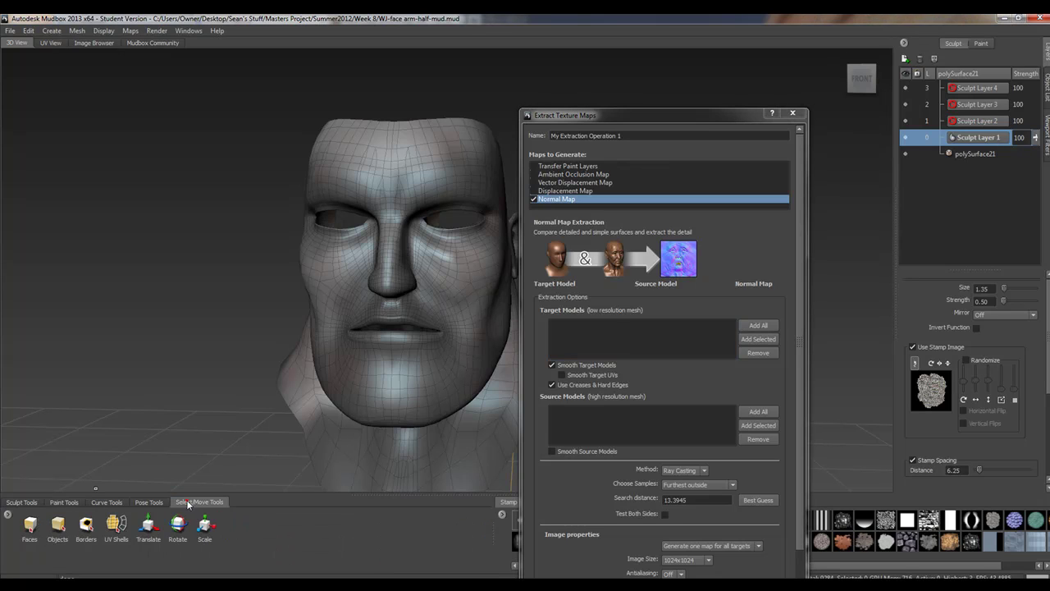
{"action": "left_click", "coordinate": [57, 525]}
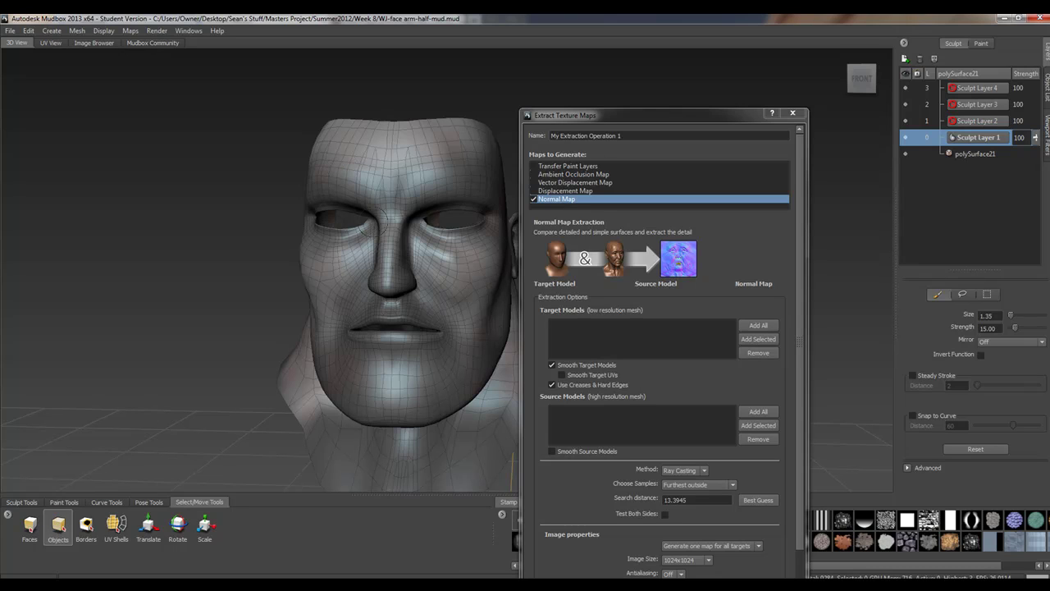
{"action": "scroll", "coordinate": [304, 328], "scroll_direction": "up", "scroll_amount": 3}
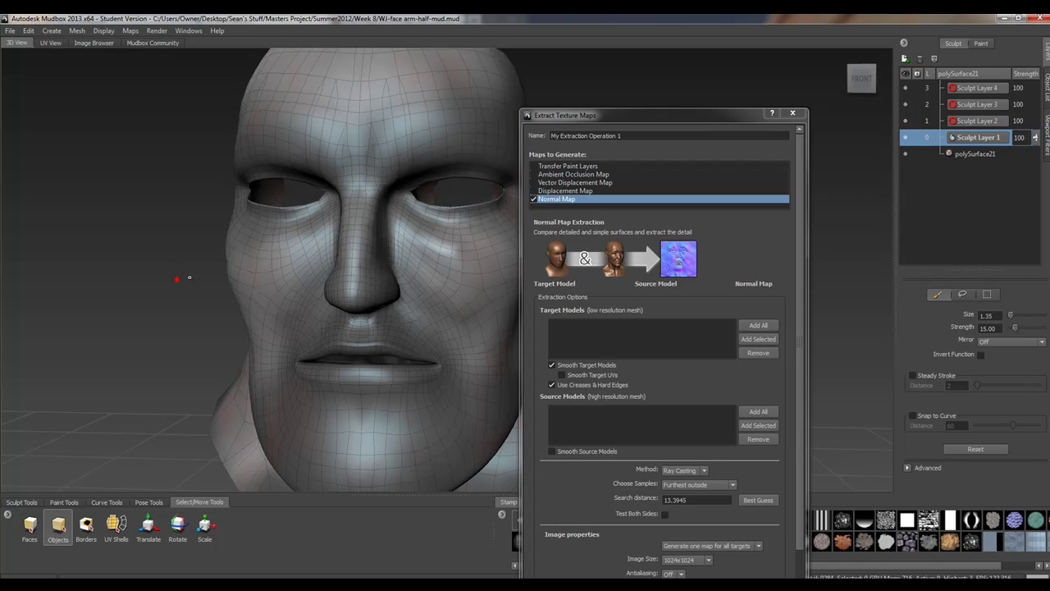
{"action": "left_click", "coordinate": [257, 262]}
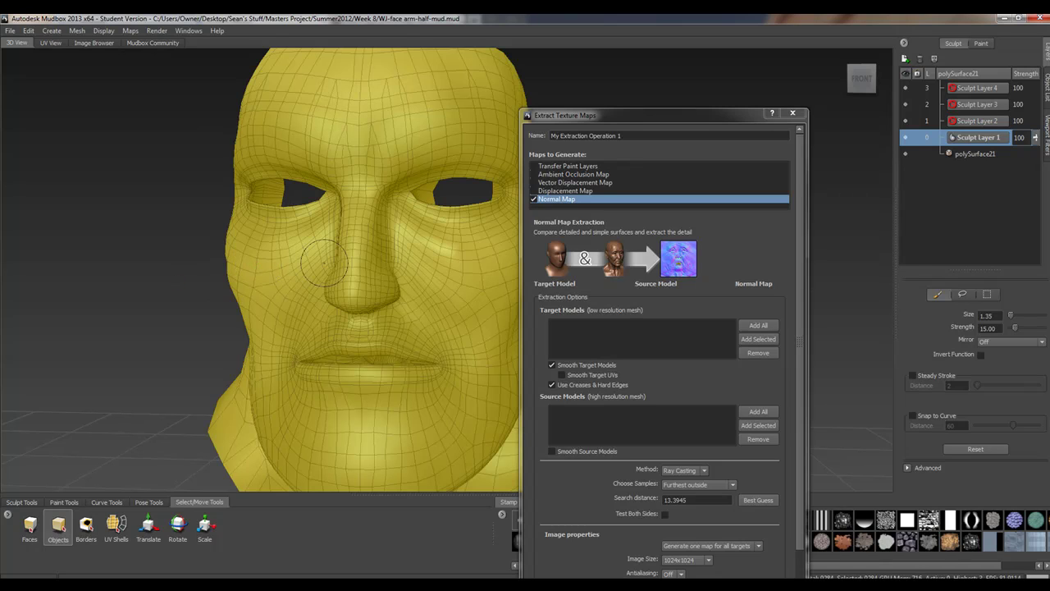
{"action": "scroll", "coordinate": [311, 254], "scroll_direction": "down", "scroll_amount": 3}
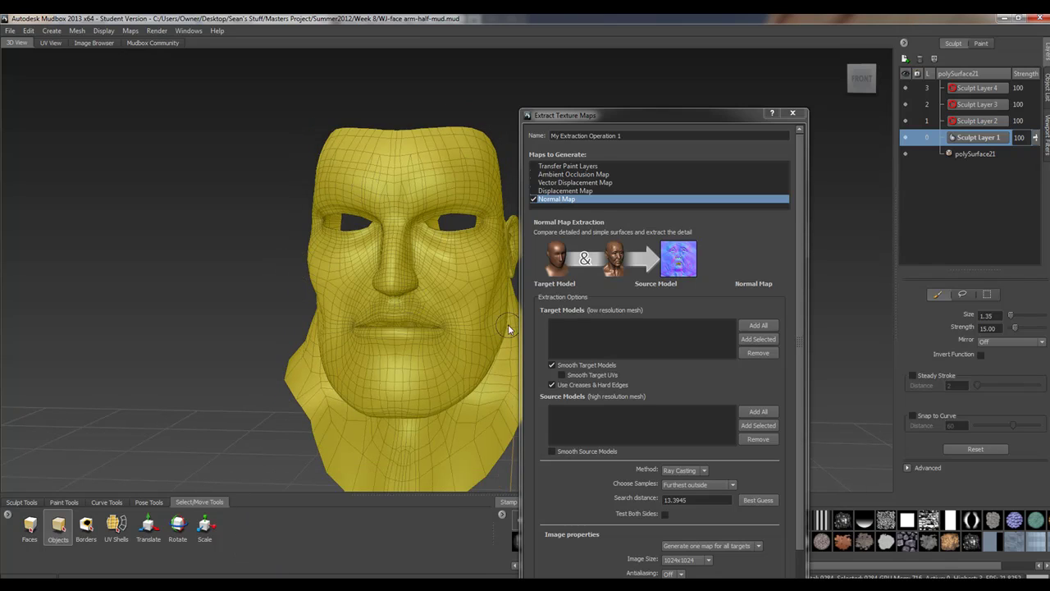
Add the head as the level 0 target, then raise it to level 3 with Sculpt Layer 4 active
{"action": "left_click", "coordinate": [763, 340]}
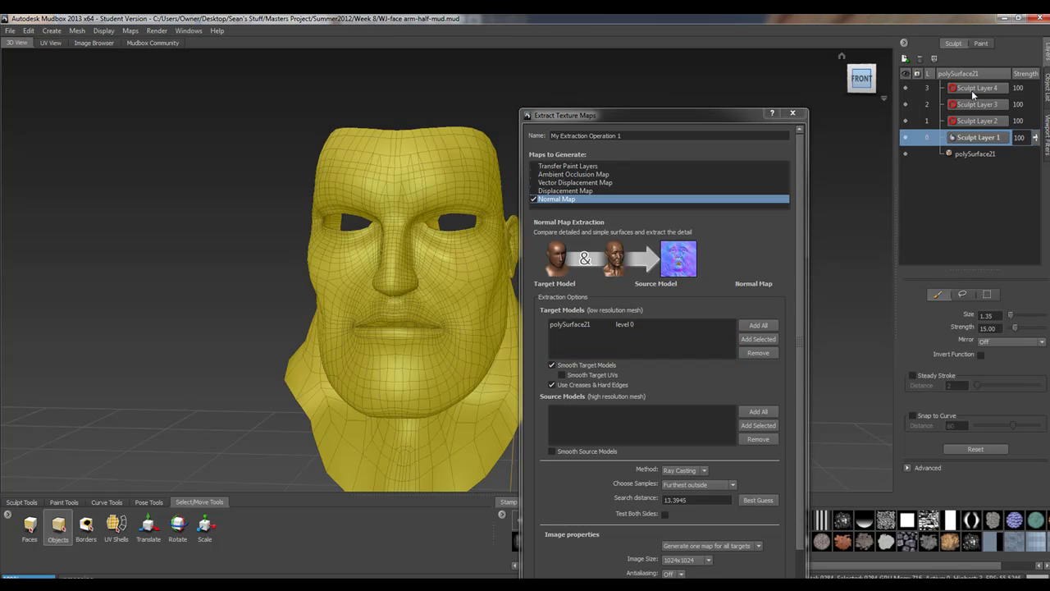
{"action": "key", "text": "Page_Up"}
{"action": "key", "text": "Page_Up"}
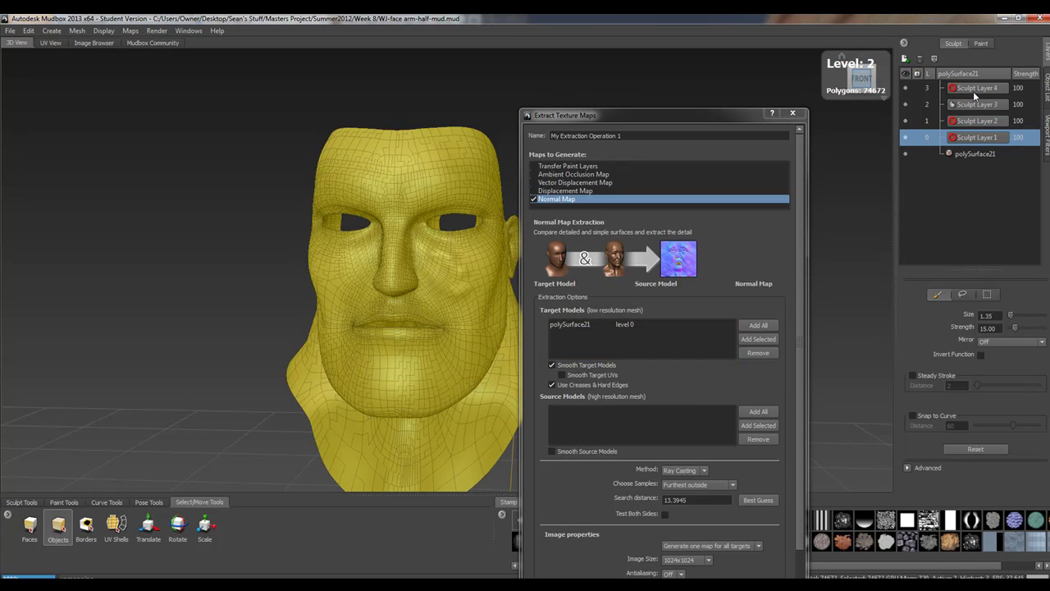
{"action": "key", "text": "Page_Up"}
{"action": "left_click", "coordinate": [974, 89]}
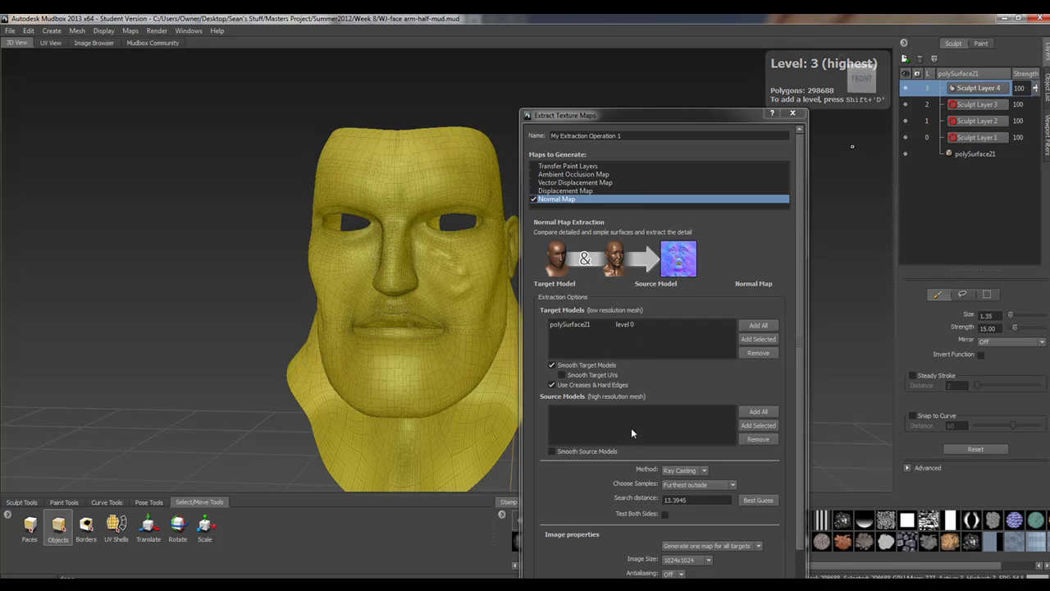
Reselect the level 3 head and add it as the source model
{"action": "left_click_drag", "start_coordinate": [687, 116], "coordinate": [697, 86]}
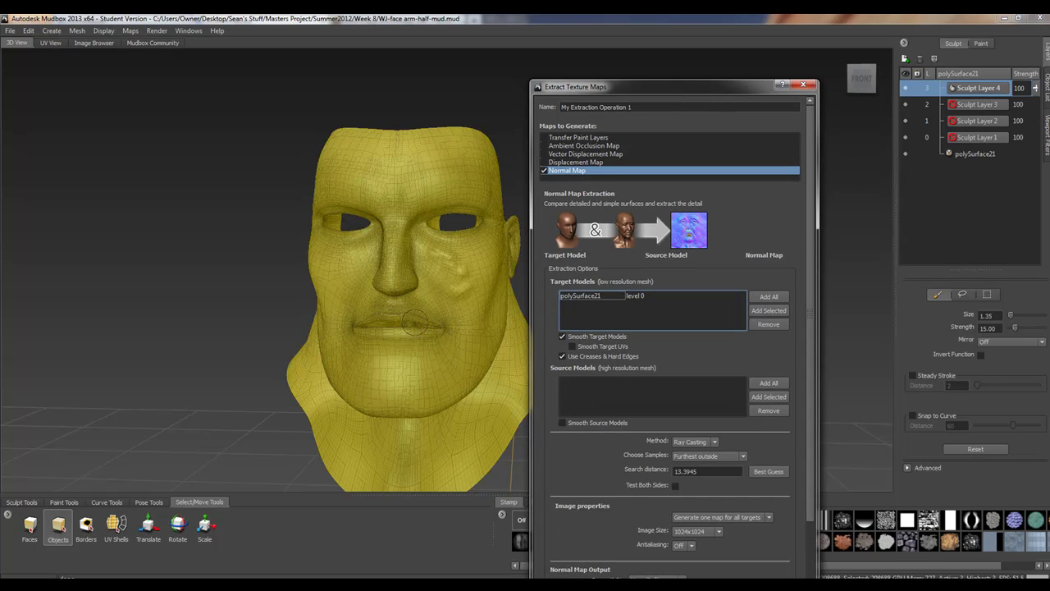
{"action": "left_click", "coordinate": [763, 400]}
{"action": "left_click", "coordinate": [763, 400]}
{"action": "left_click", "coordinate": [349, 325]}
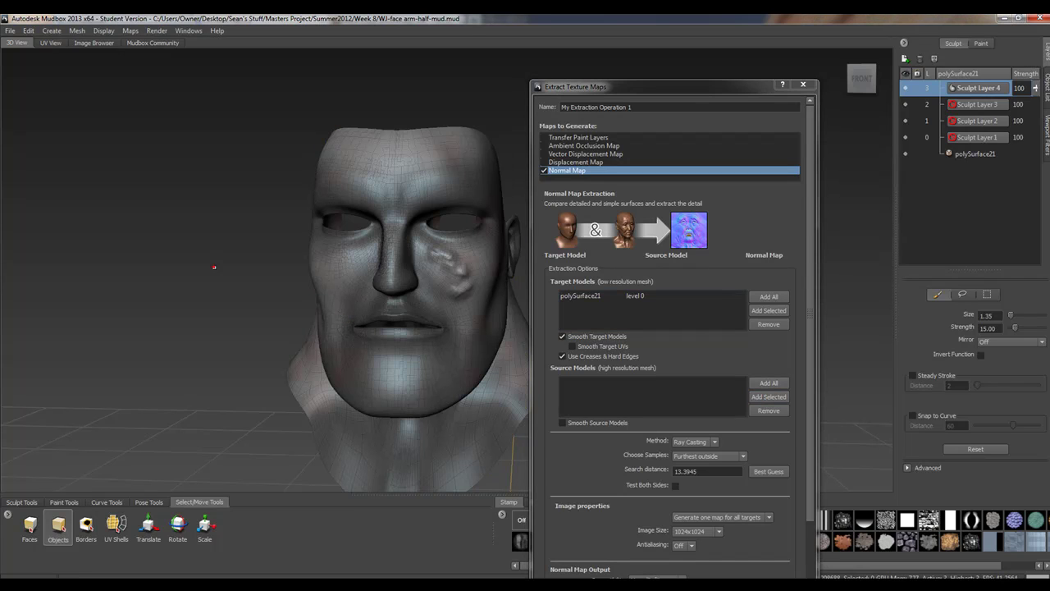
{"action": "left_click", "coordinate": [325, 276]}
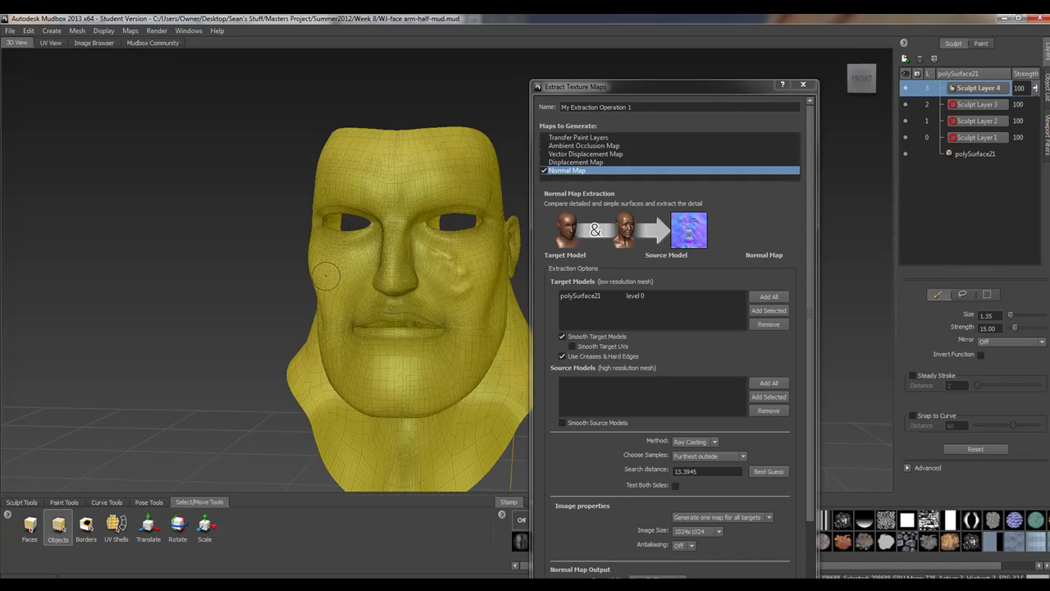
{"action": "left_click", "coordinate": [768, 398]}
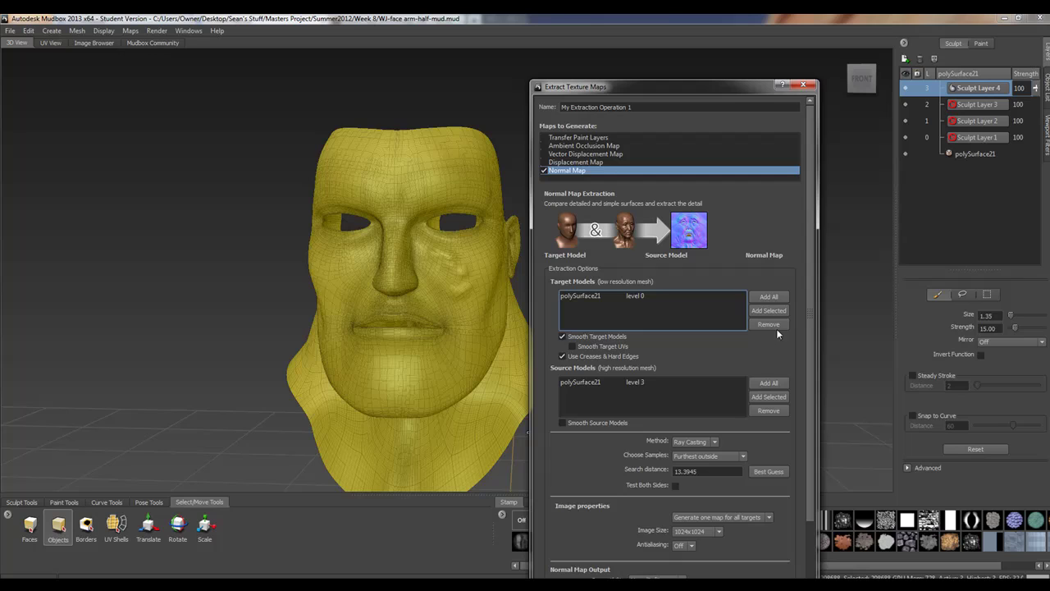
{"action": "left_click_drag", "start_coordinate": [809, 243], "coordinate": [810, 273]}
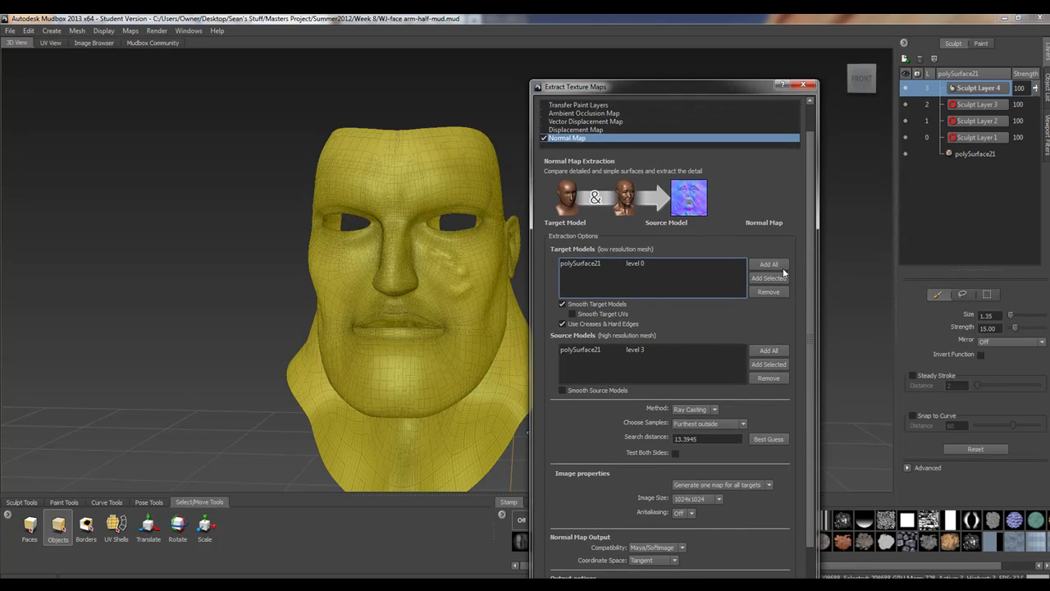
{"action": "scroll", "coordinate": [786, 312], "scroll_direction": "down", "scroll_amount": 3}
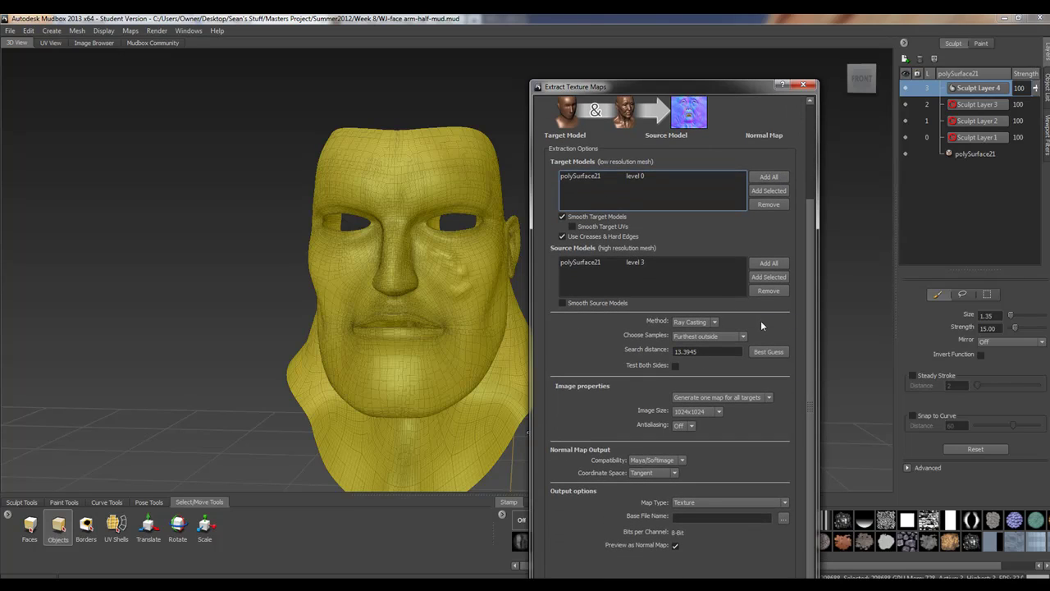
Switch the normal map extraction Method from Ray Casting to Subdivision
{"action": "left_click", "coordinate": [715, 322]}
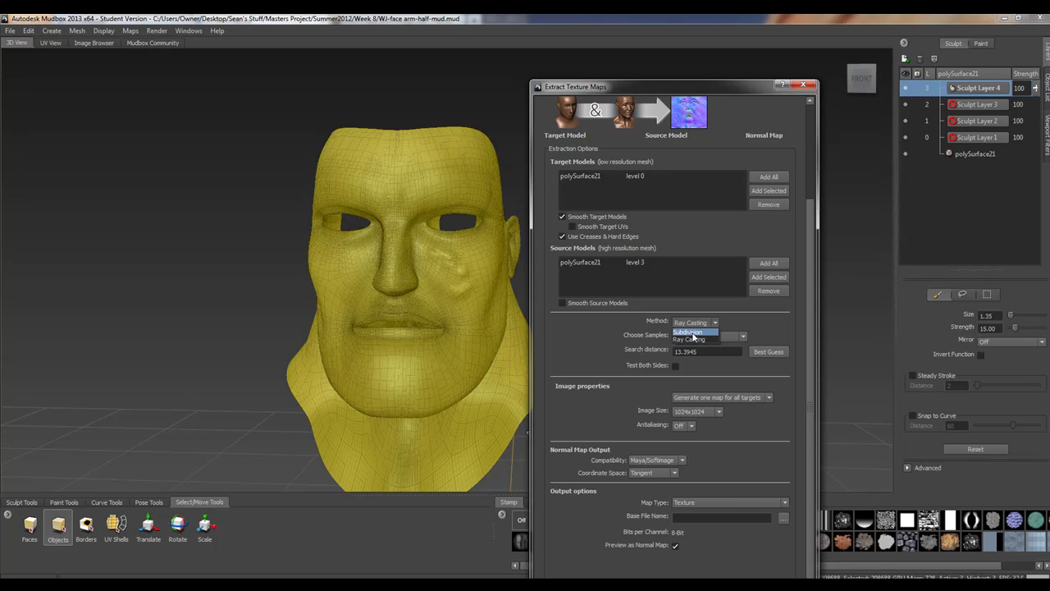
{"action": "left_click", "coordinate": [692, 332]}
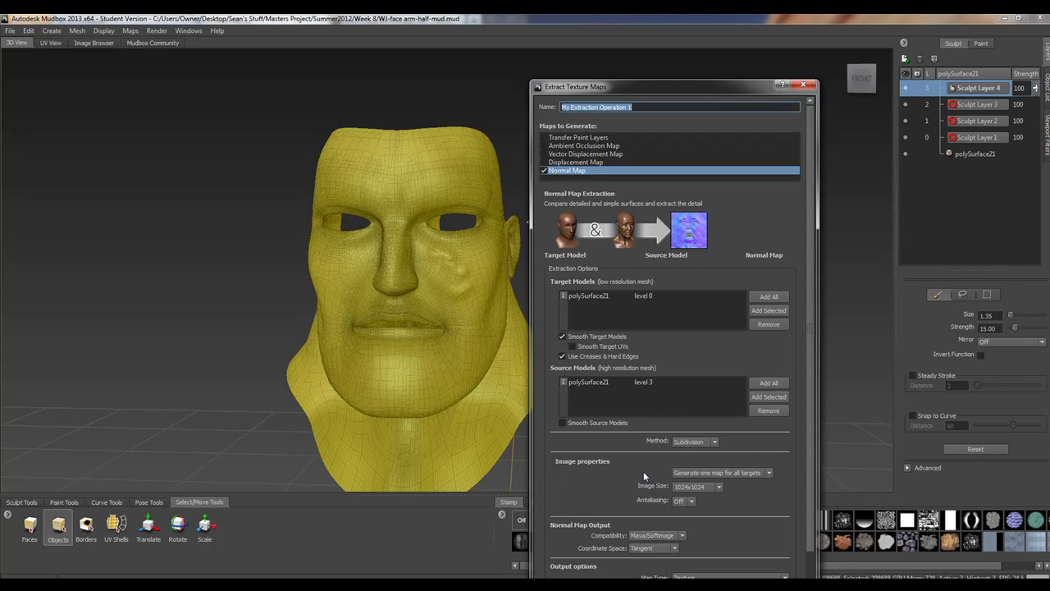
{"action": "scroll", "coordinate": [810, 329], "scroll_direction": "down", "scroll_amount": 3}
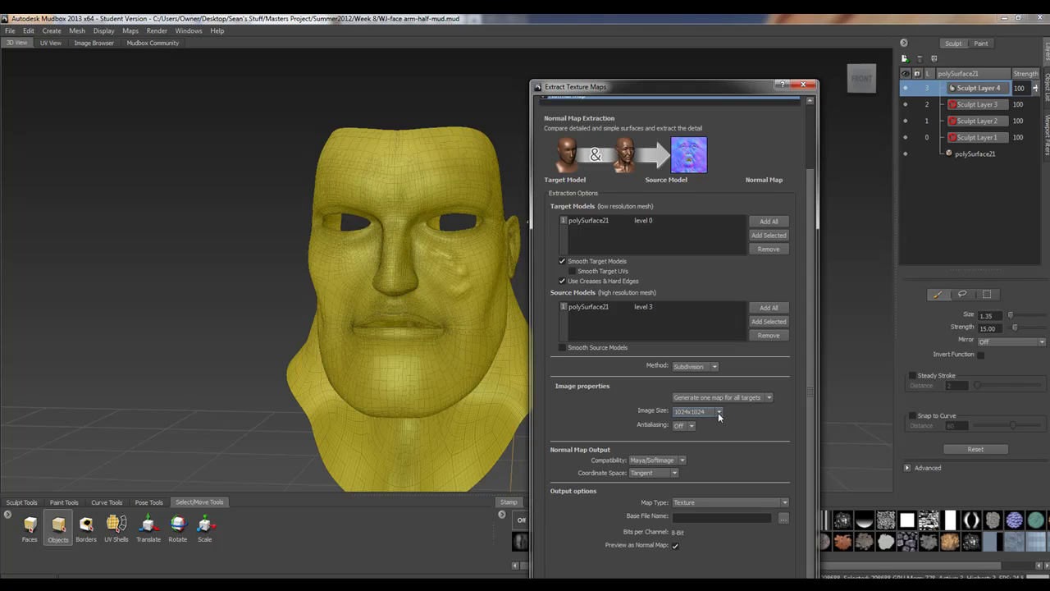
Set image size 4096x4096 and antialiasing 8X, keeping Tangent coordinate space
{"action": "left_click", "coordinate": [720, 412]}
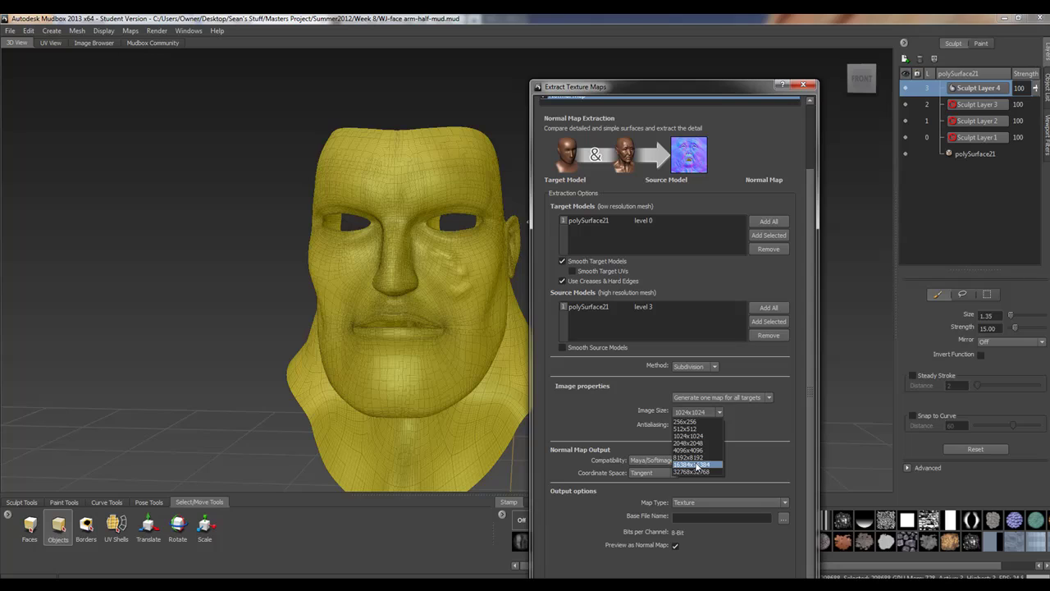
{"action": "left_click", "coordinate": [690, 451]}
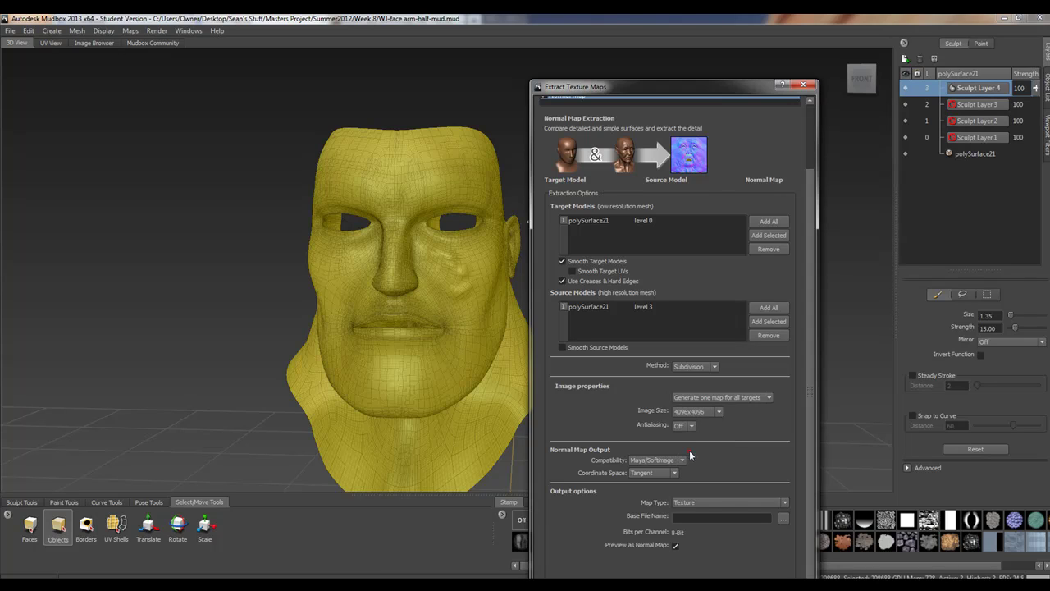
{"action": "left_click", "coordinate": [692, 426]}
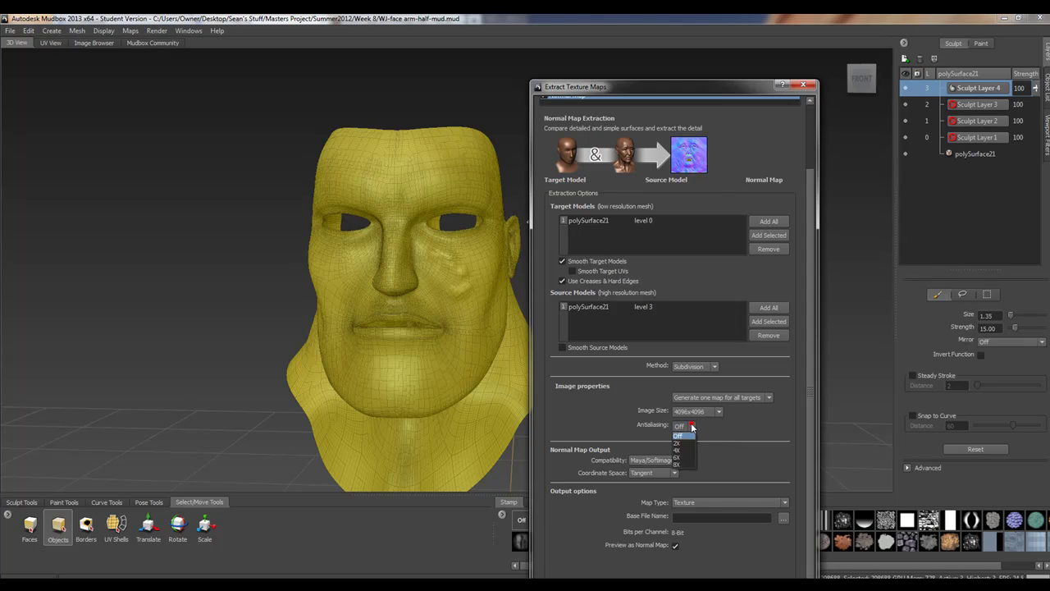
{"action": "left_click", "coordinate": [678, 471]}
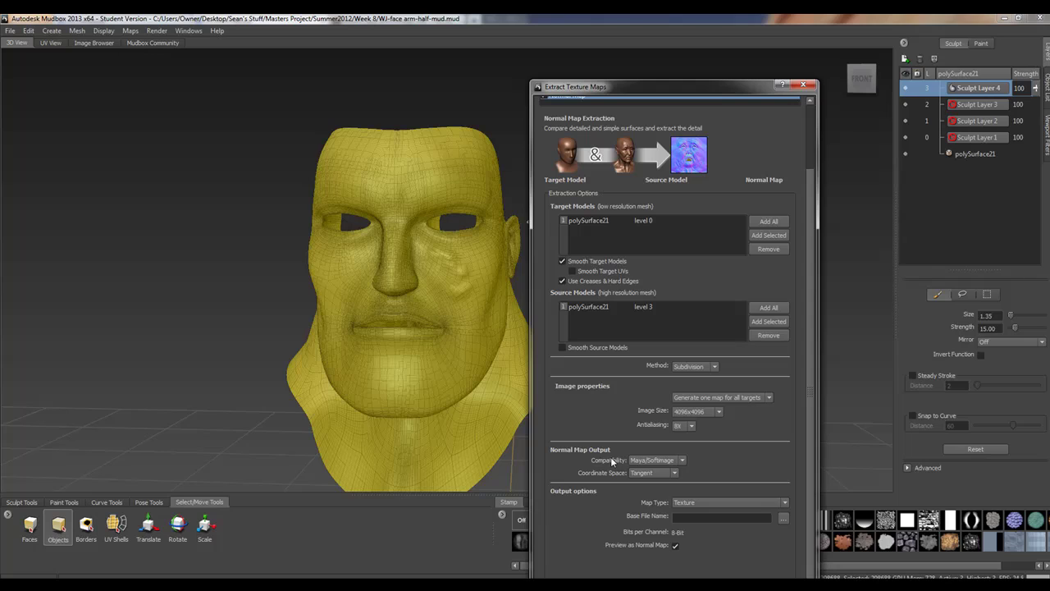
{"action": "left_click", "coordinate": [676, 474]}
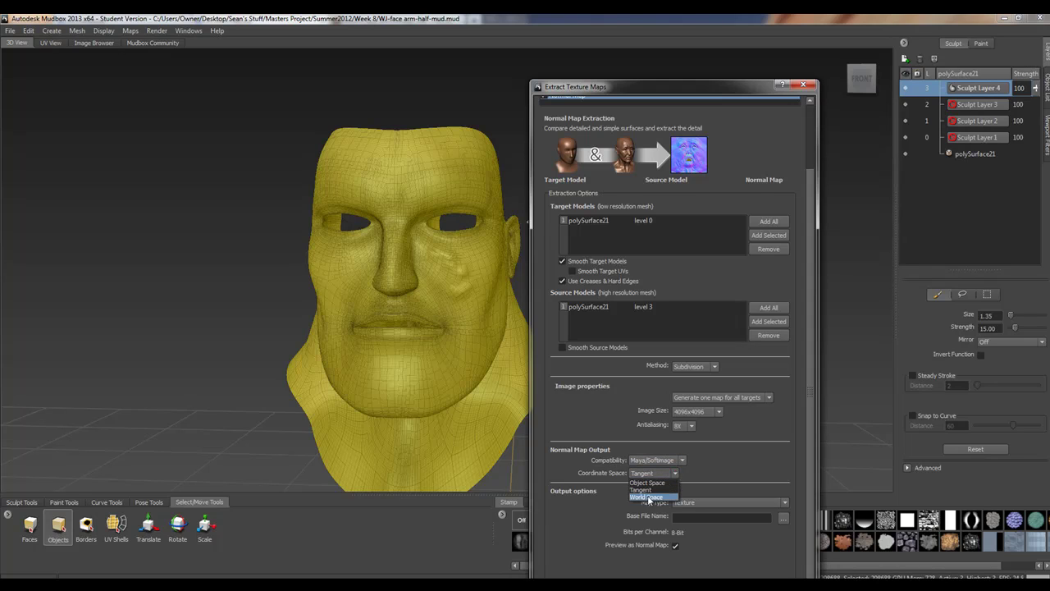
{"action": "left_click", "coordinate": [645, 491]}
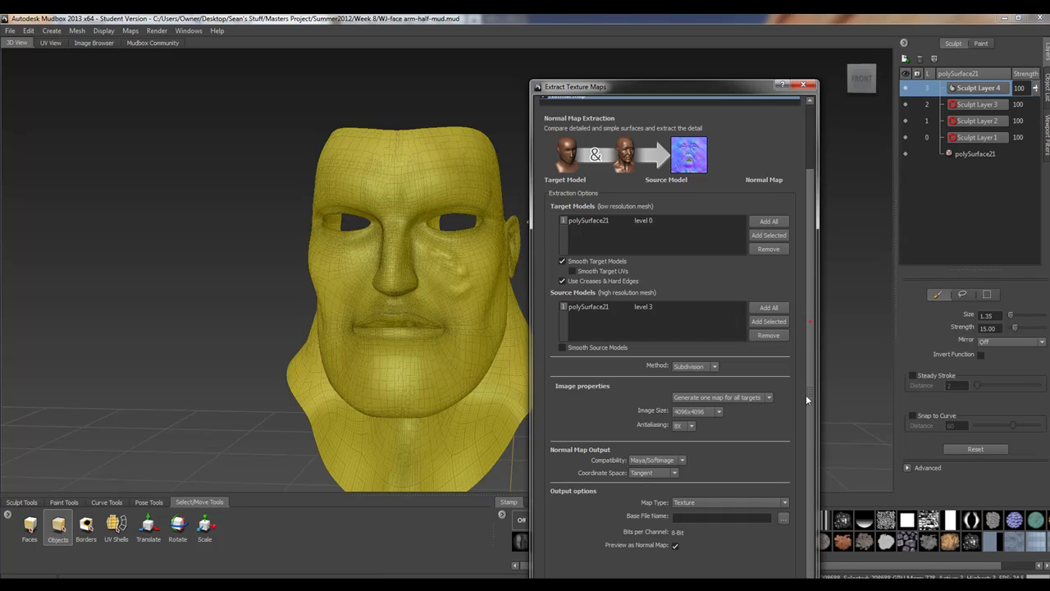
Keep Texture as the output map type and start on the base file name
{"action": "left_click_drag", "start_coordinate": [682, 90], "coordinate": [606, 39]}
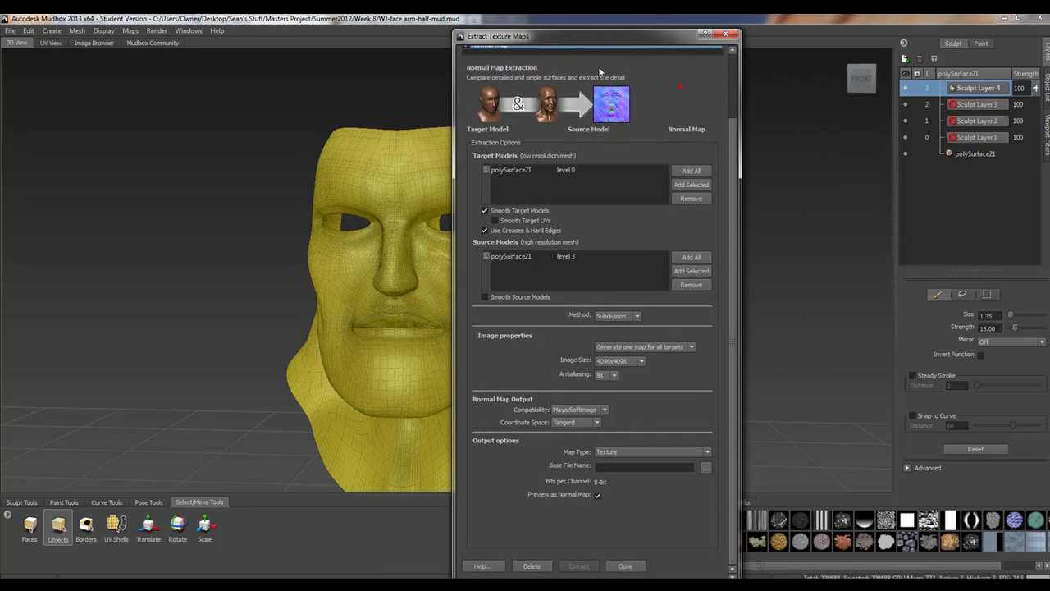
{"action": "left_click", "coordinate": [689, 451]}
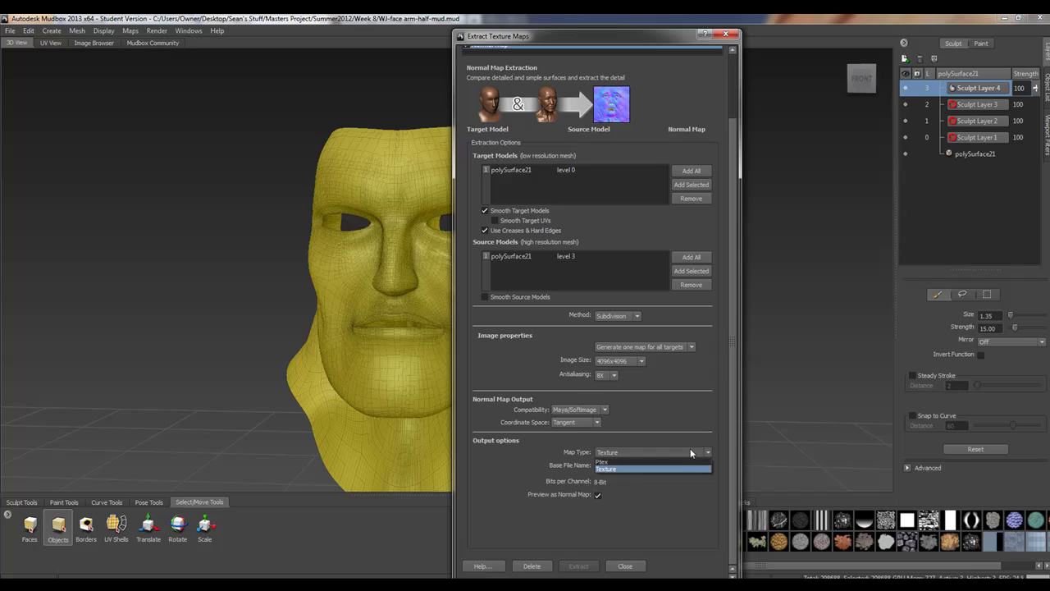
{"action": "left_click", "coordinate": [618, 469]}
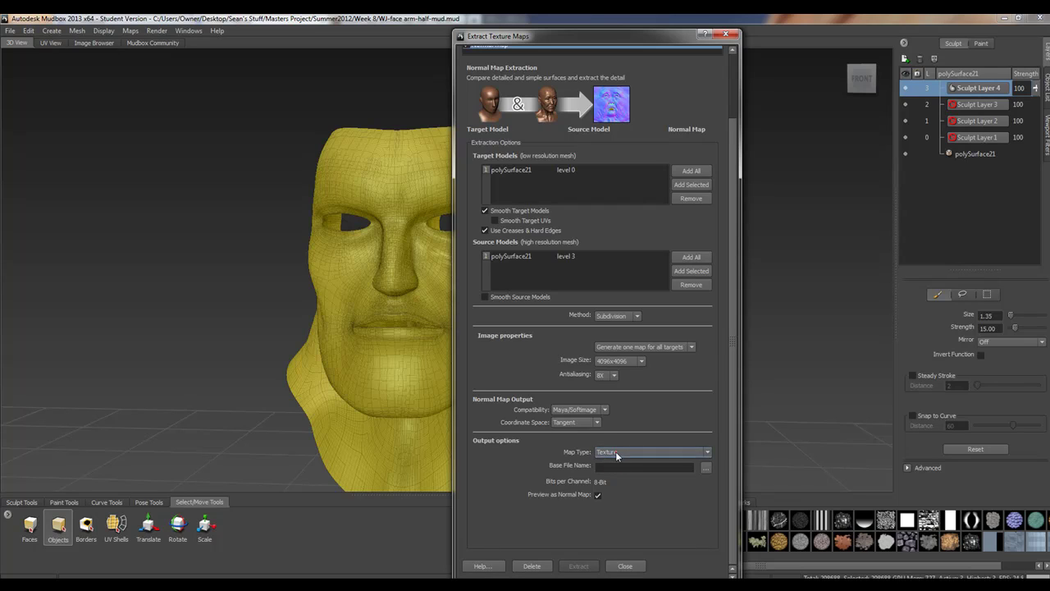
{"action": "left_click", "coordinate": [615, 452]}
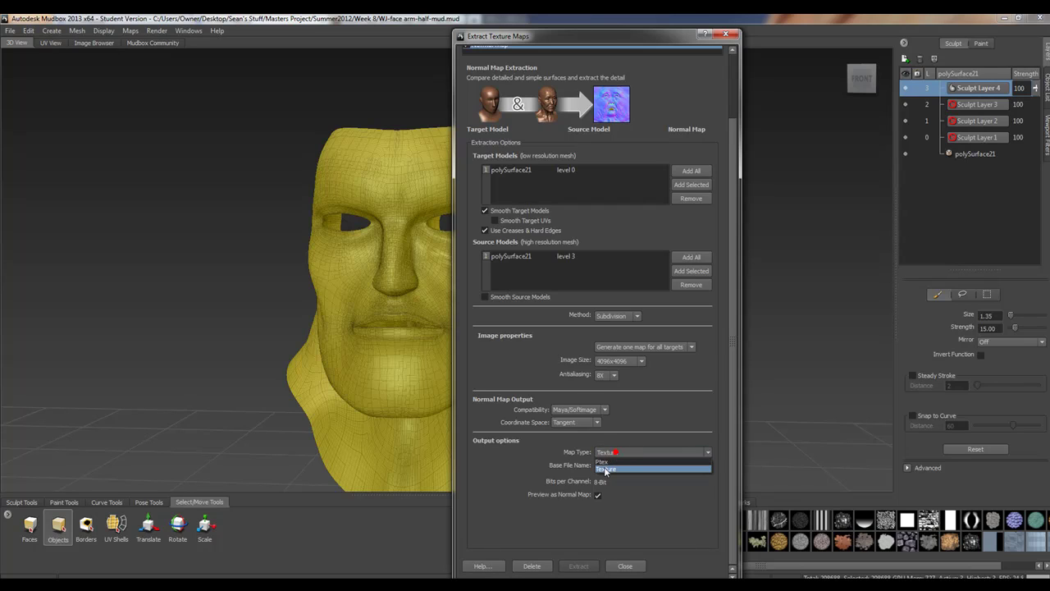
{"action": "left_click", "coordinate": [612, 467]}
{"action": "left_click", "coordinate": [612, 468]}
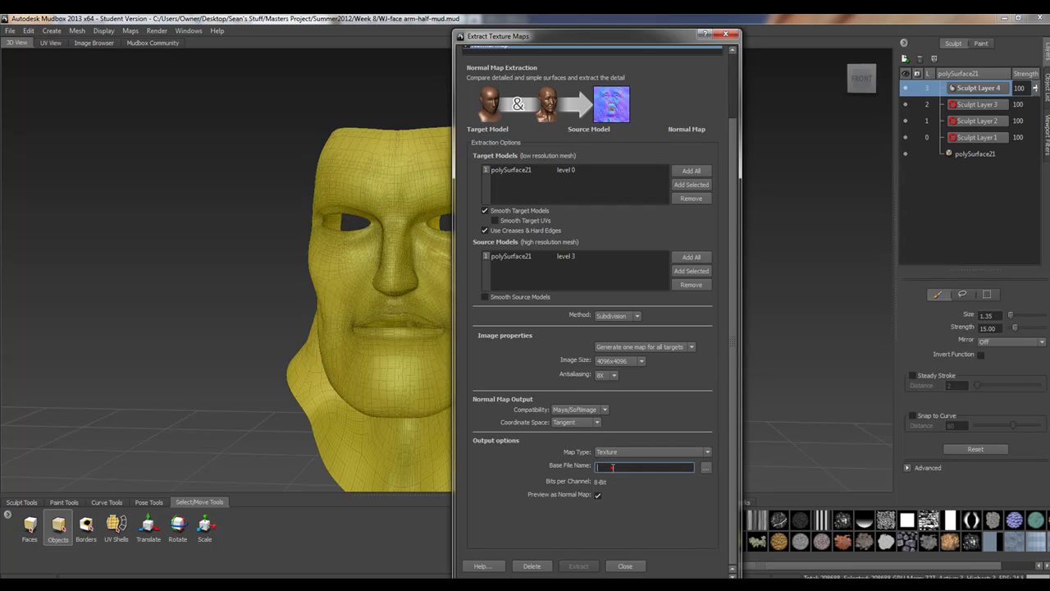
Set the base file to facemap on the Desktop through Save As
{"action": "left_click", "coordinate": [706, 467]}
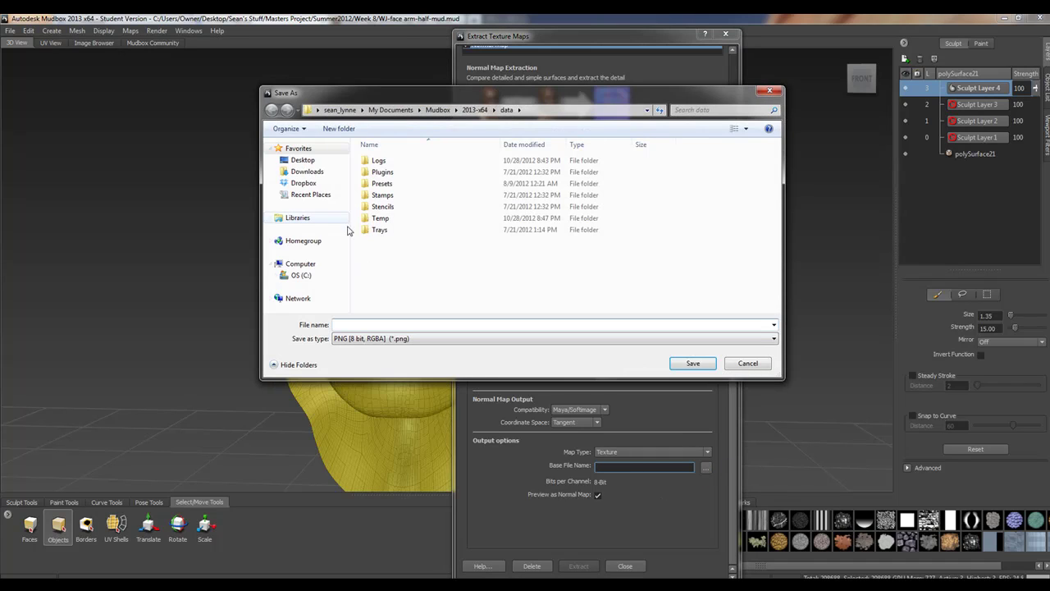
{"action": "left_click", "coordinate": [304, 160]}
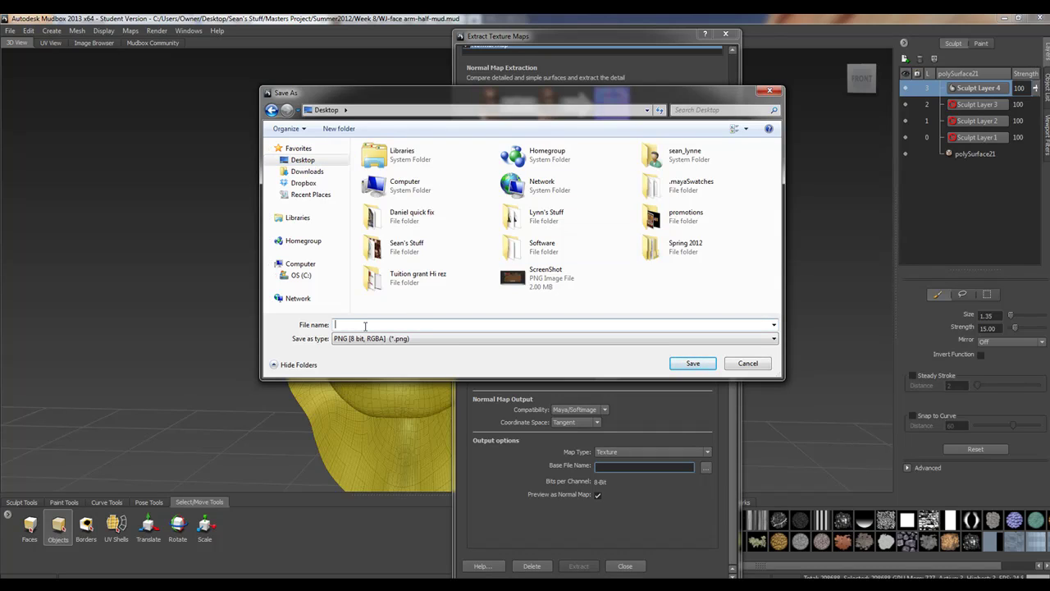
{"action": "type", "text": "facemap"}
{"action": "left_click", "coordinate": [693, 364]}
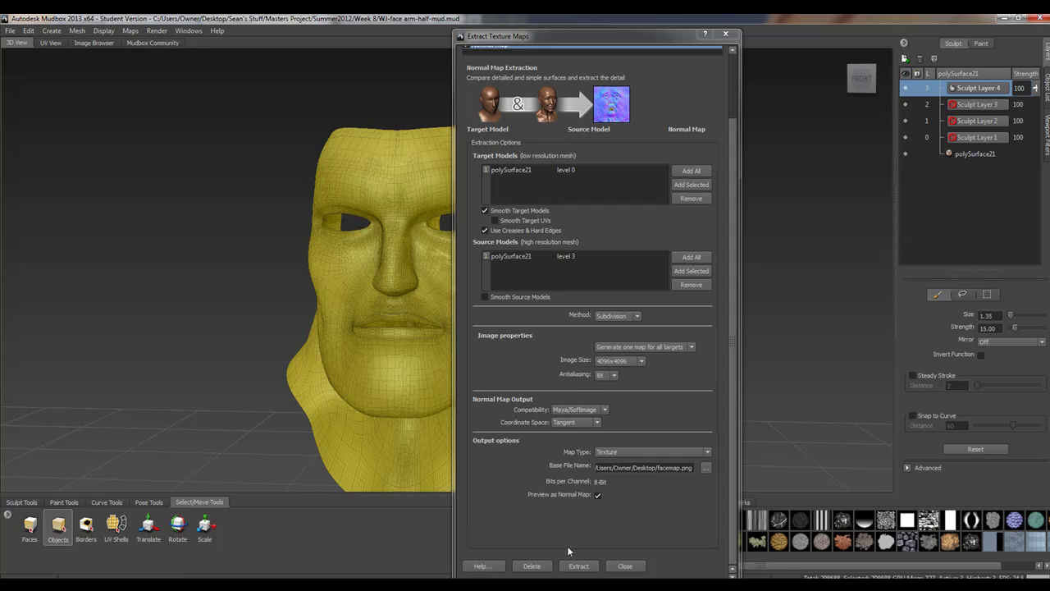
Extract the facemap.png normal map and dismiss the Finished message
{"action": "left_click", "coordinate": [577, 566]}
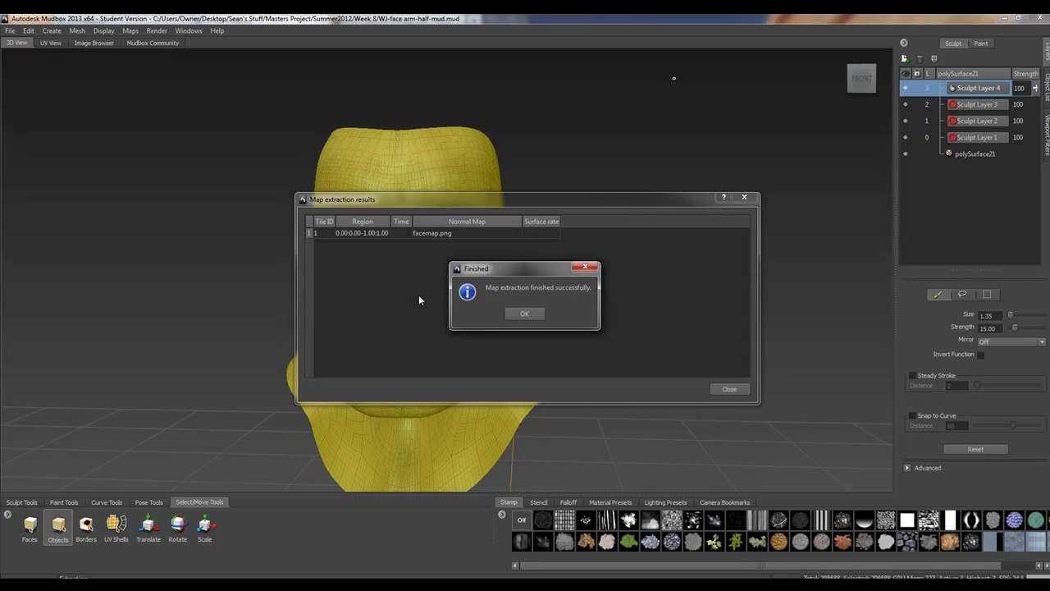
{"action": "left_click", "coordinate": [521, 313]}
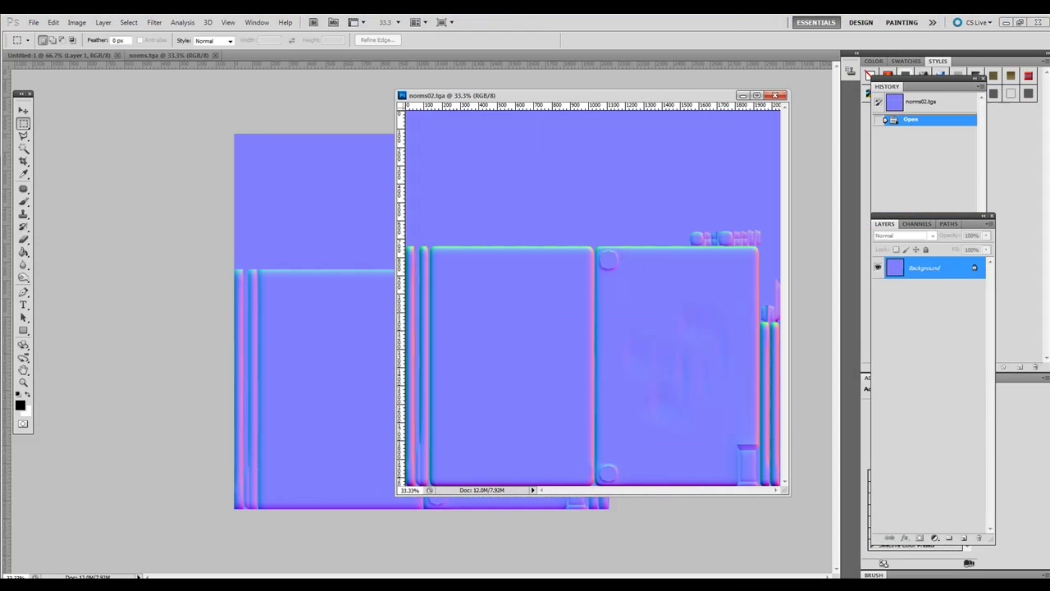
Move the norms02.tga window aside and open facemap.png from the Desktop
{"action": "left_click_drag", "start_coordinate": [552, 95], "coordinate": [508, 235]}
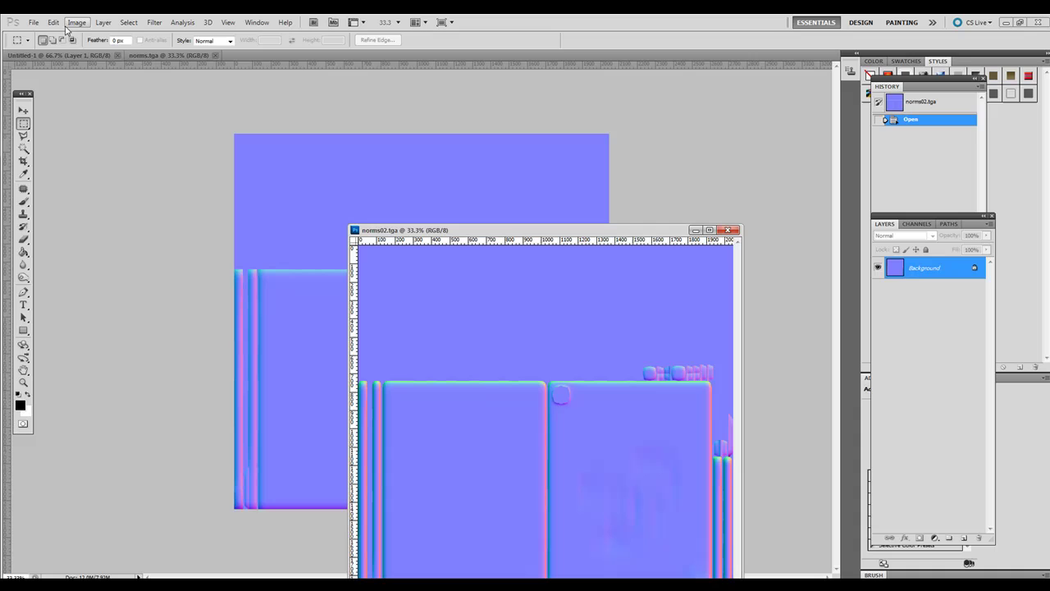
{"action": "left_click", "coordinate": [34, 22]}
{"action": "left_click", "coordinate": [46, 43]}
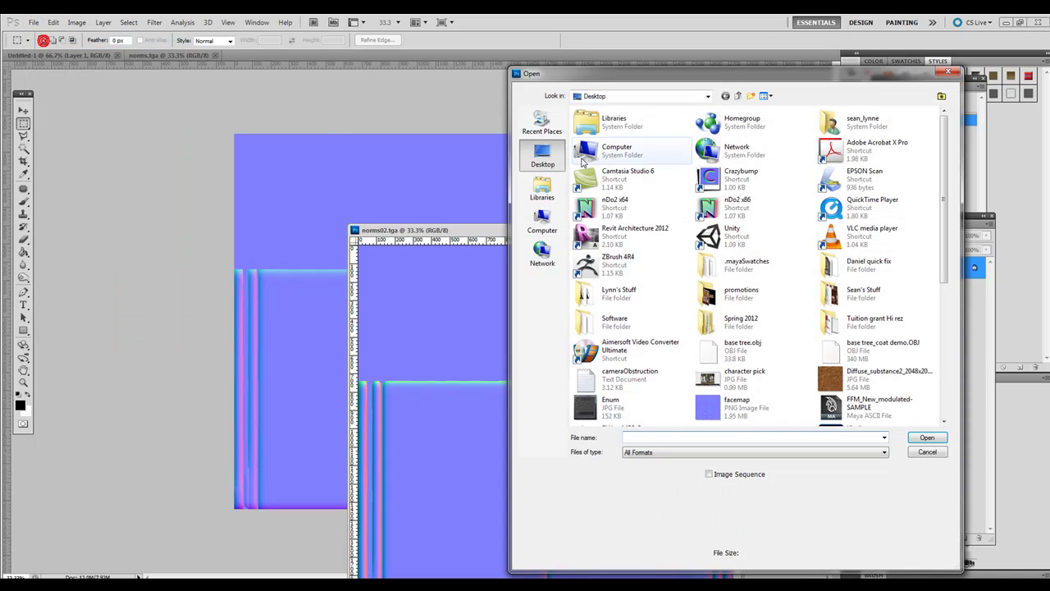
{"action": "left_click", "coordinate": [712, 410]}
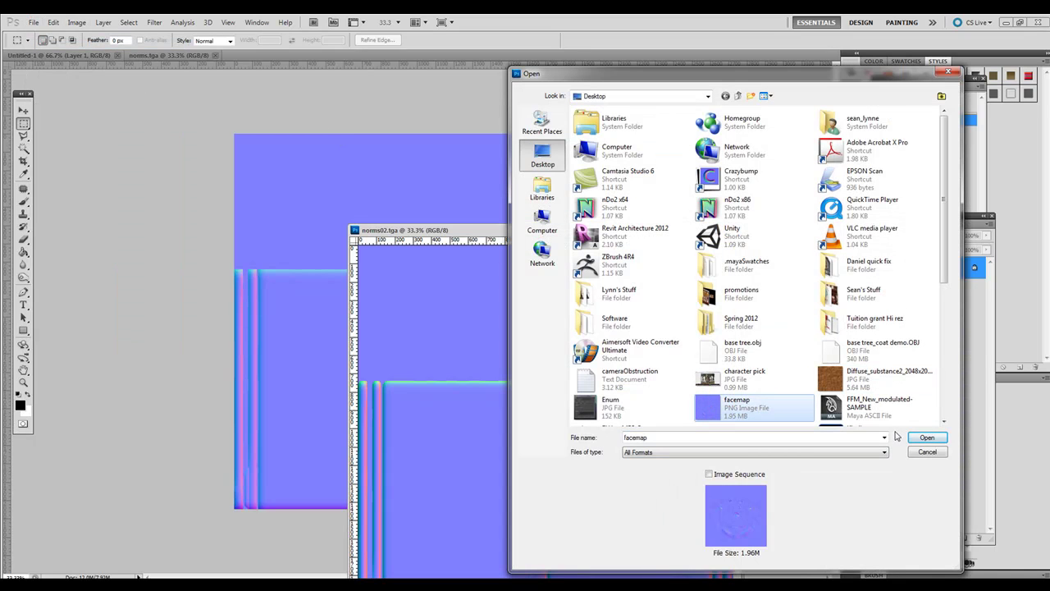
{"action": "left_click", "coordinate": [926, 438]}
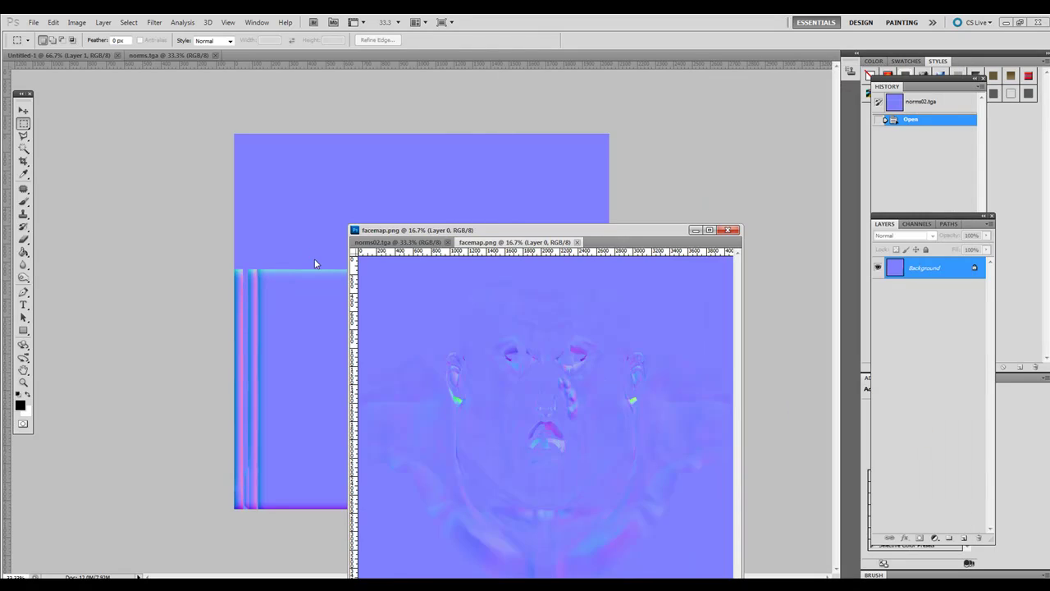
Enlarge the facemap.png window, zoom in around the nose to inspect, then fit to screen
{"action": "left_click_drag", "start_coordinate": [529, 228], "coordinate": [397, 121]}
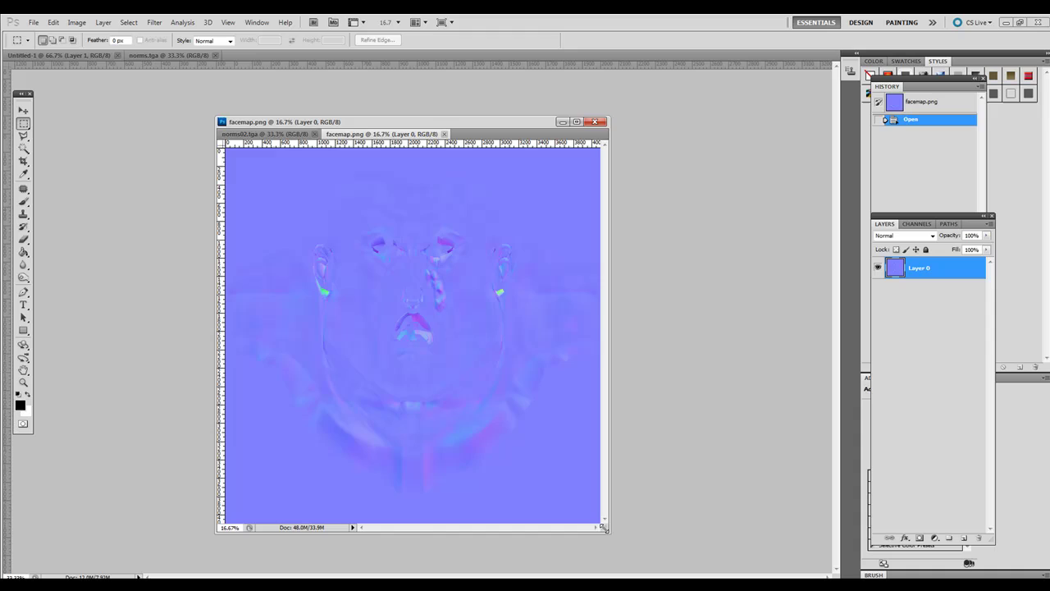
{"action": "left_click_drag", "start_coordinate": [607, 530], "coordinate": [802, 574]}
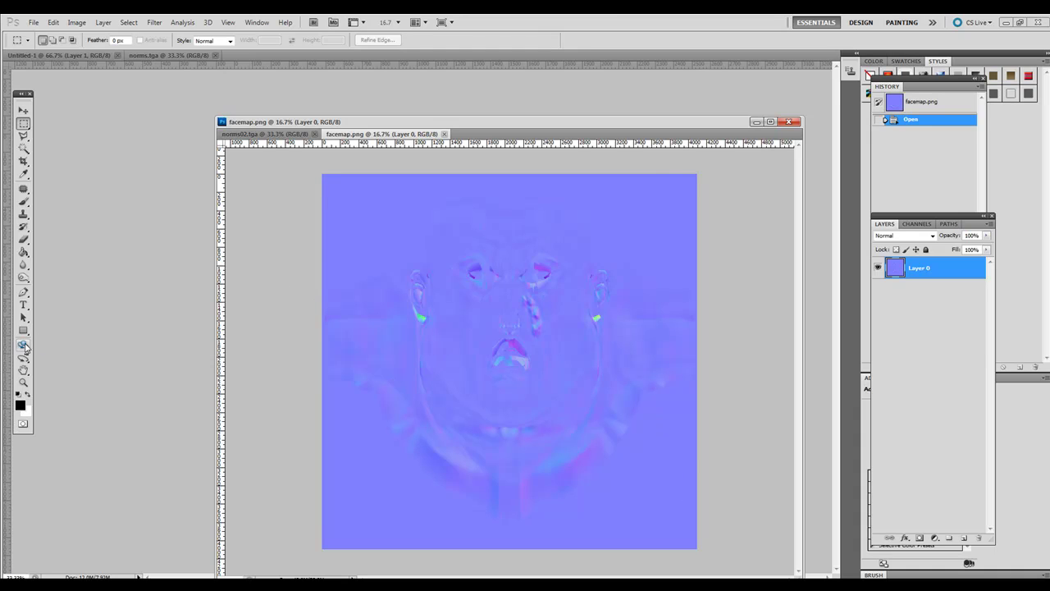
{"action": "left_click", "coordinate": [23, 382]}
{"action": "left_click", "coordinate": [488, 312]}
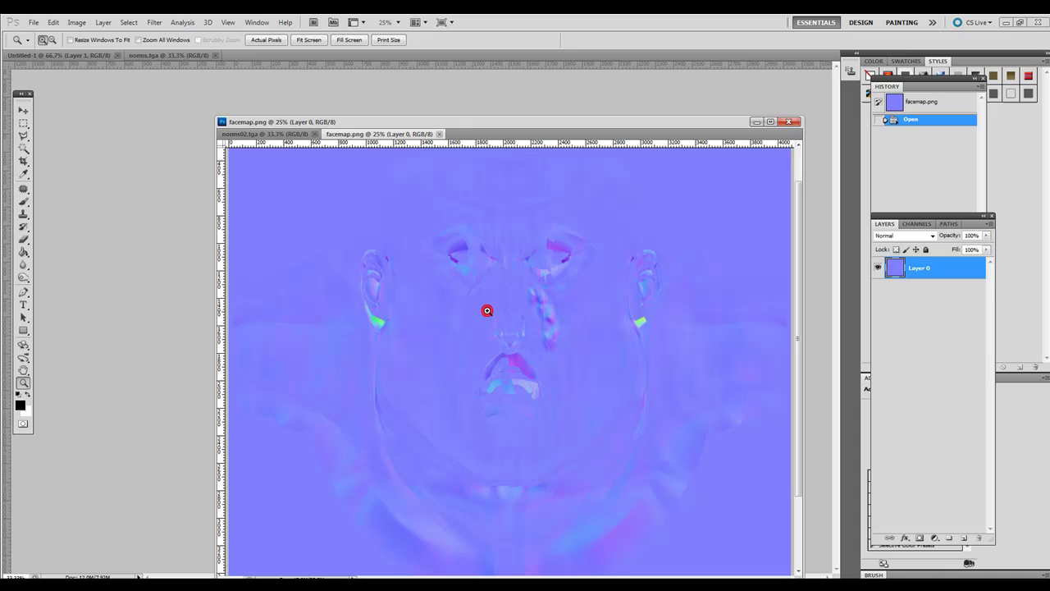
{"action": "left_click", "coordinate": [491, 311]}
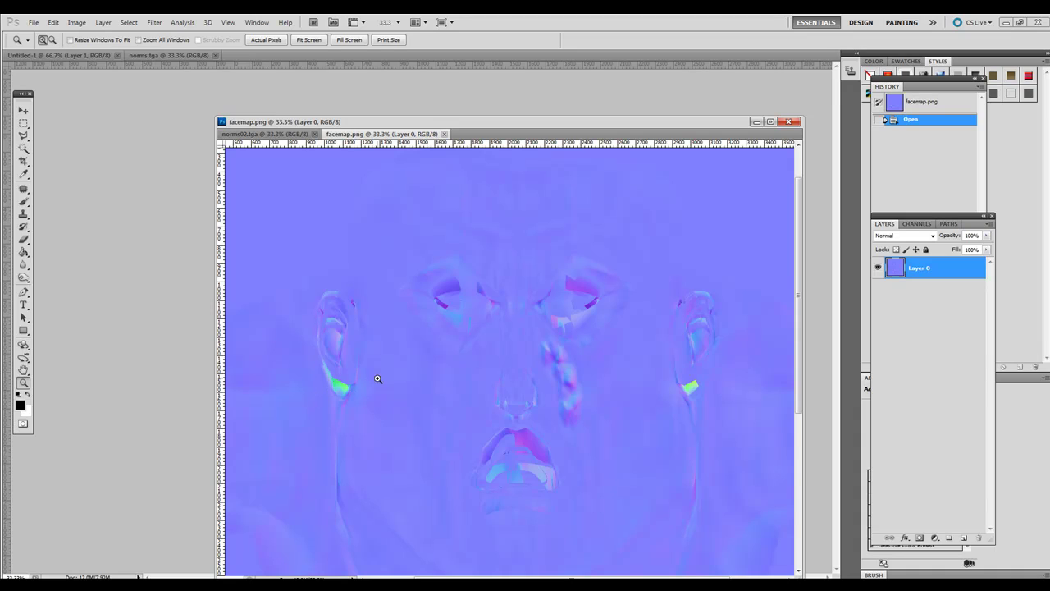
{"action": "left_click", "coordinate": [563, 369]}
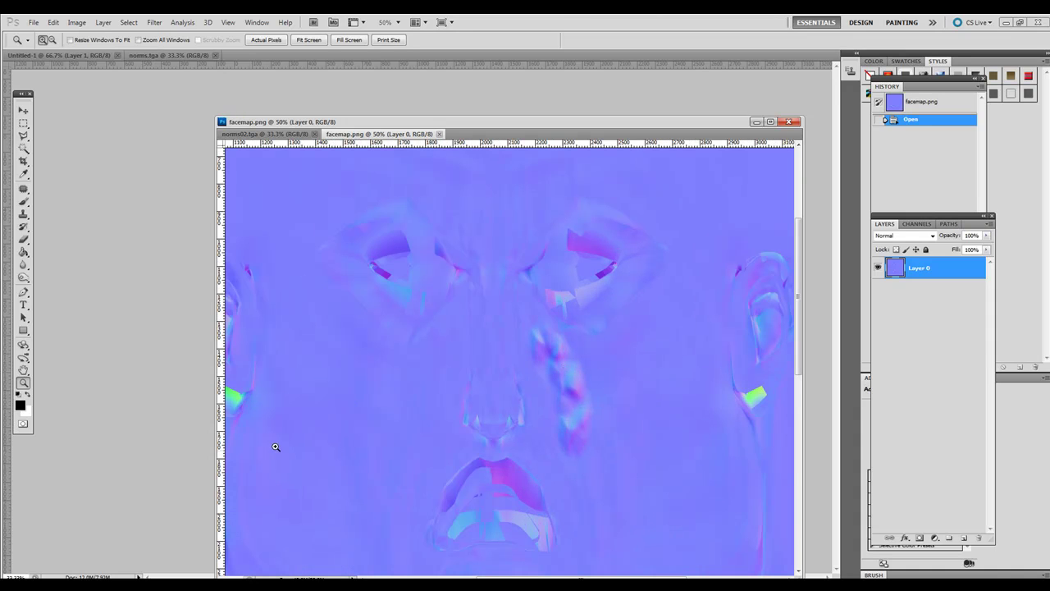
{"action": "double_click", "coordinate": [24, 370]}
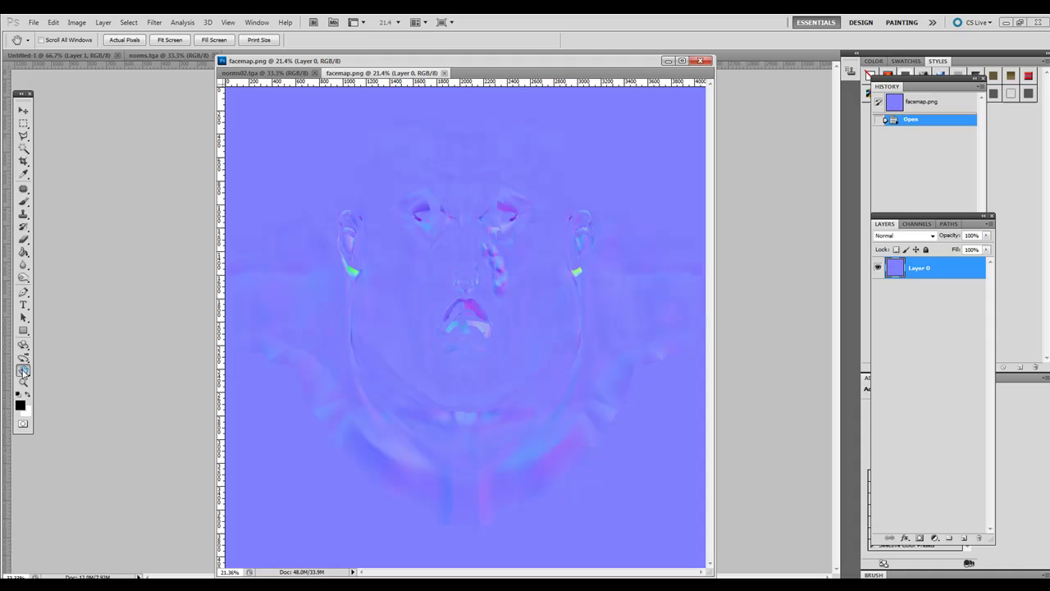
{"action": "left_click", "coordinate": [24, 135]}
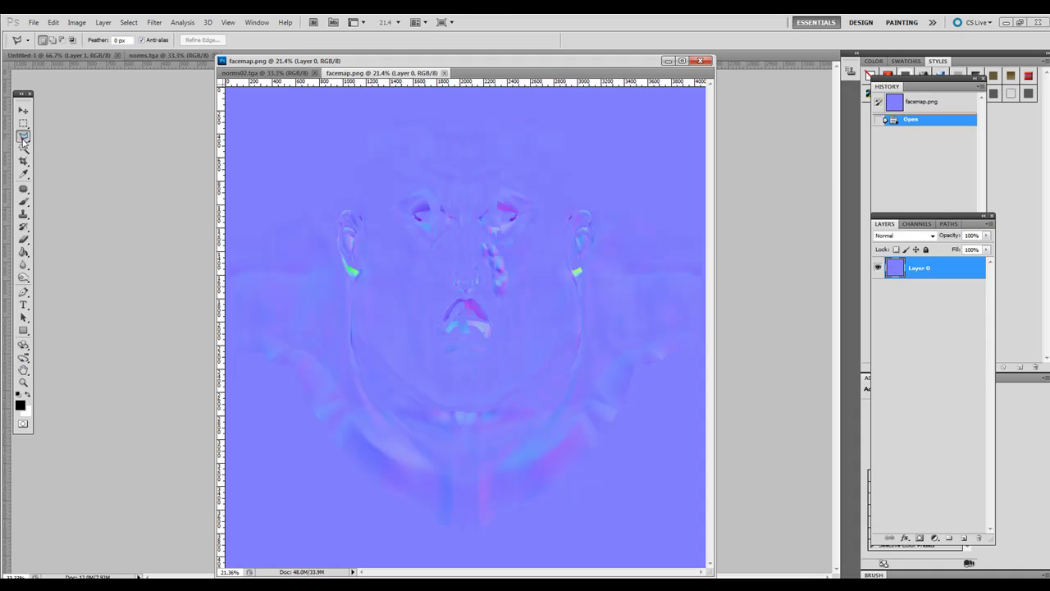
Lasso the bright green patches beside the left and right ears
{"action": "left_click", "coordinate": [61, 133]}
{"action": "left_click_drag", "start_coordinate": [370, 274], "coordinate": [366, 279]}
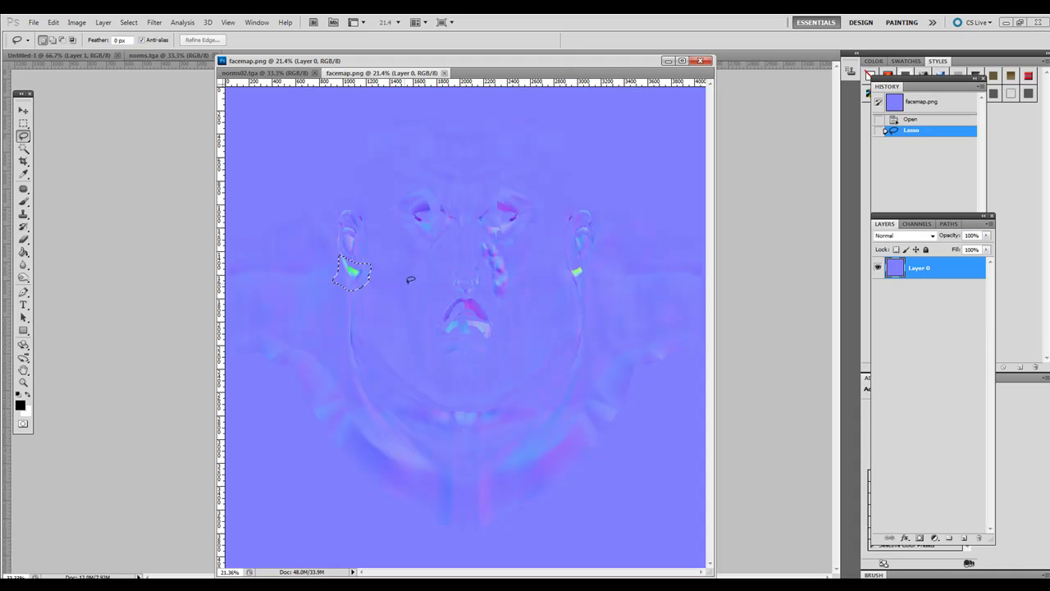
{"action": "key", "text": "shift"}
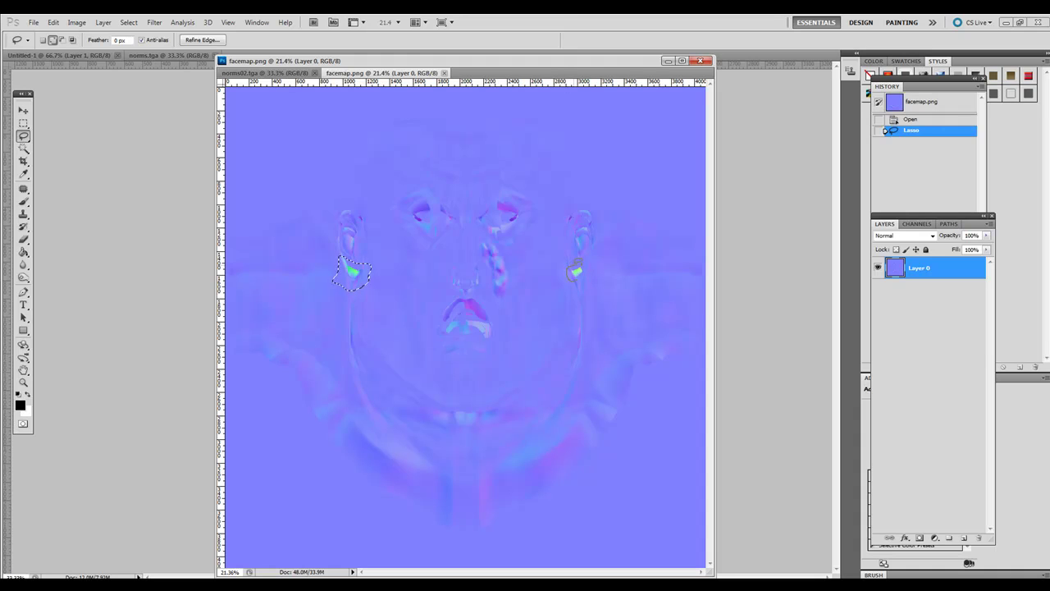
{"action": "left_click_drag", "start_coordinate": [584, 274], "coordinate": [579, 268], "text": "shift"}
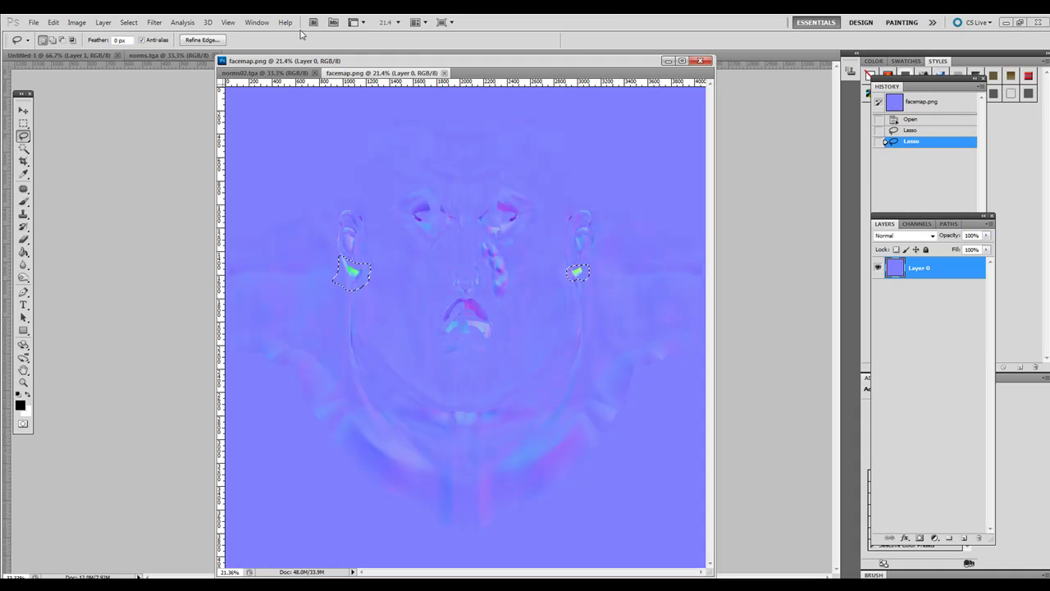
Content-aware fill both ear patches and clear the selection
{"action": "left_click", "coordinate": [53, 22]}
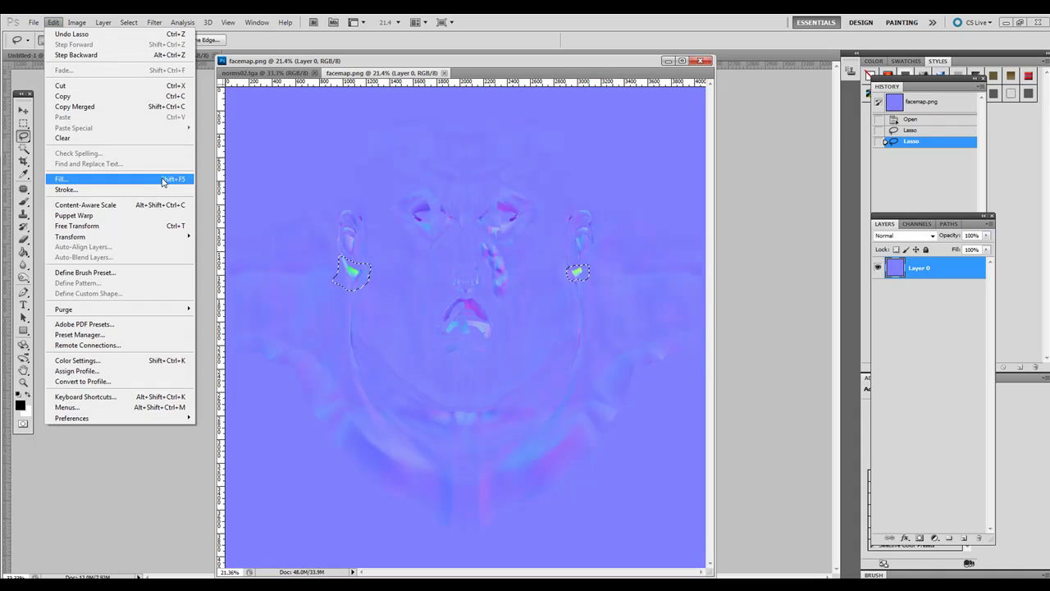
{"action": "left_click", "coordinate": [162, 178]}
{"action": "left_click", "coordinate": [156, 145]}
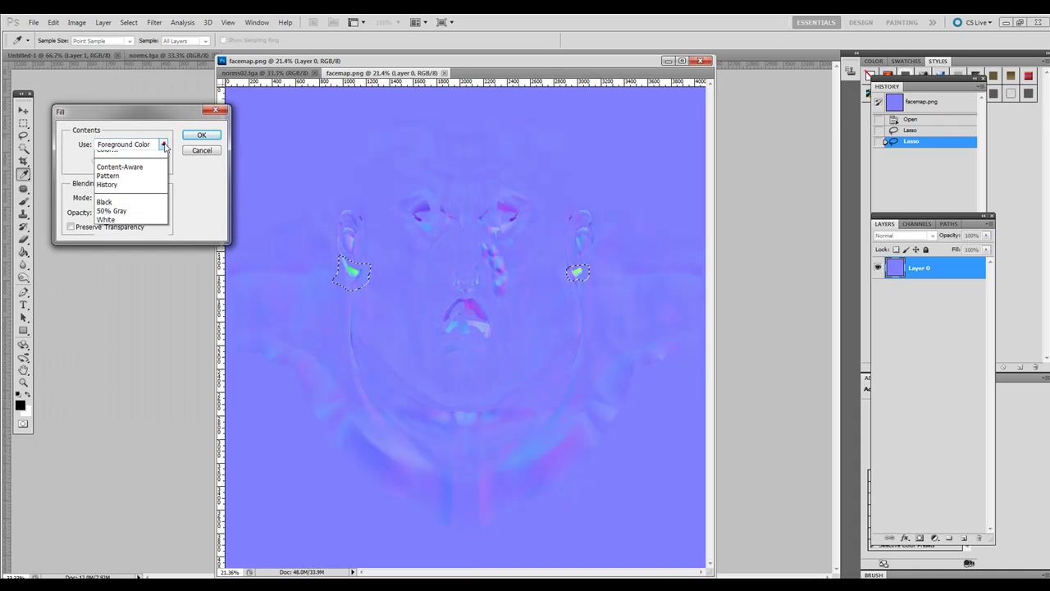
{"action": "left_click", "coordinate": [121, 191]}
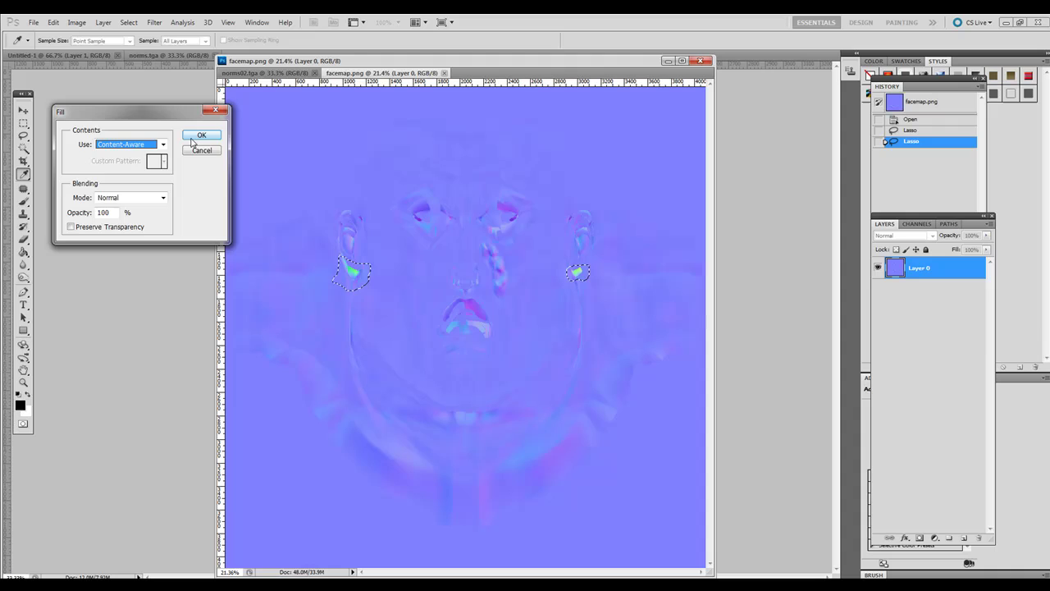
{"action": "left_click", "coordinate": [192, 134]}
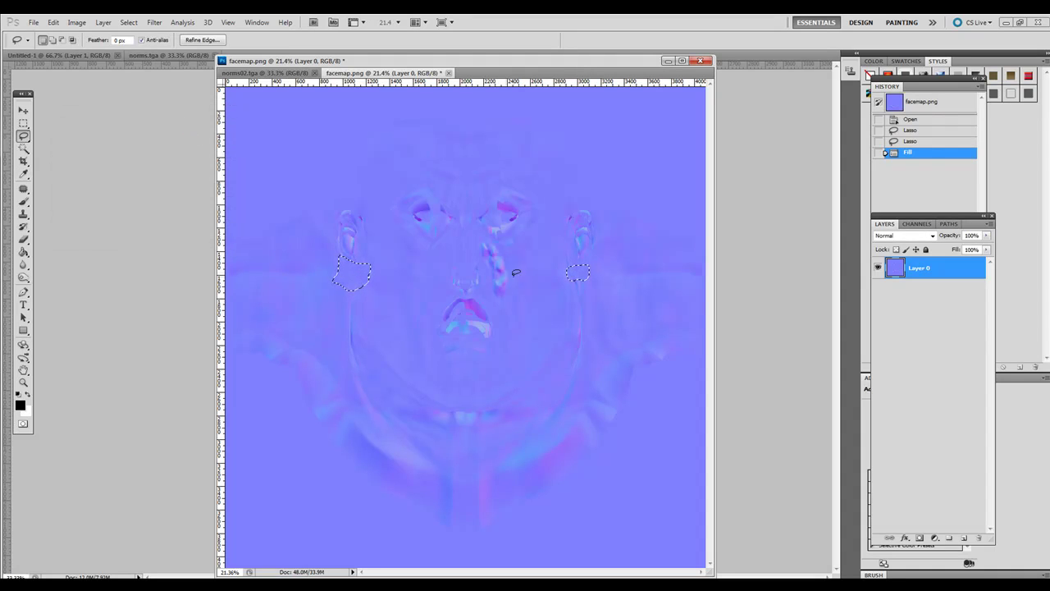
{"action": "left_click", "coordinate": [23, 123]}
{"action": "left_click", "coordinate": [283, 177]}
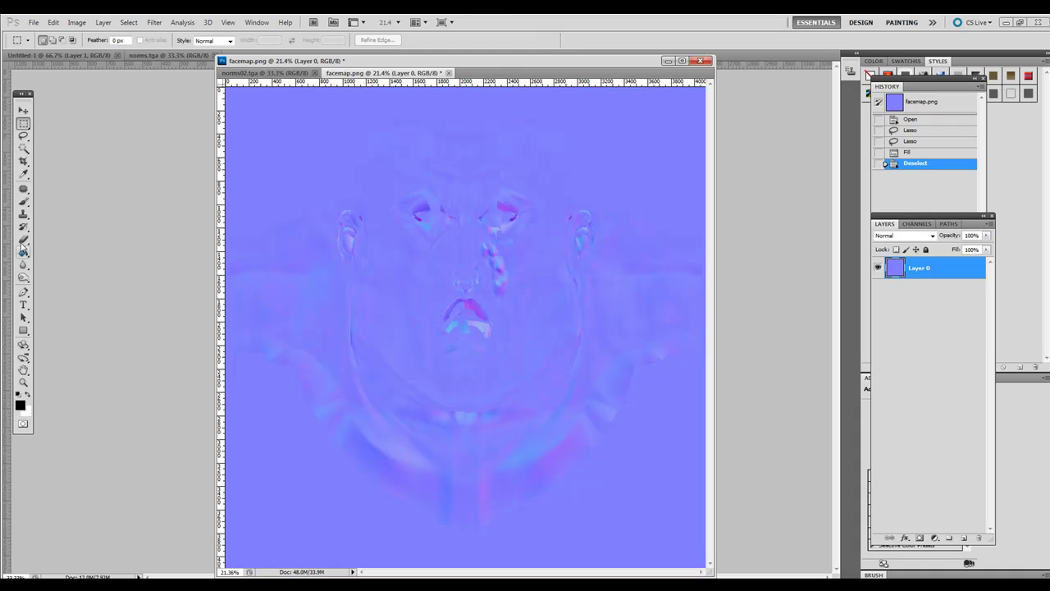
Lasso the whole band around the neck and content-aware fill it
{"action": "left_click", "coordinate": [23, 135]}
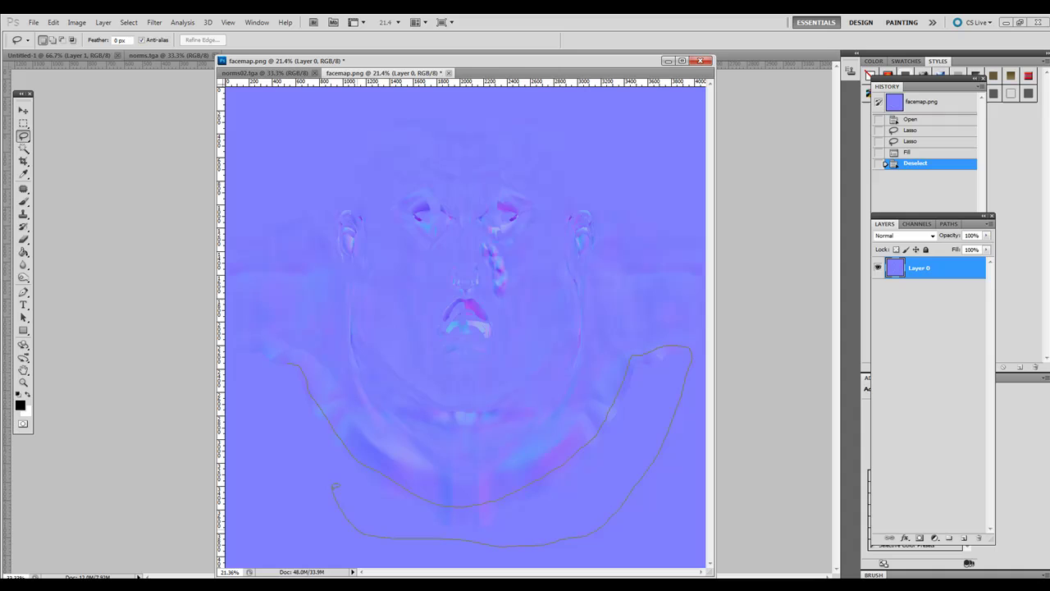
{"action": "left_click_drag", "start_coordinate": [289, 361], "coordinate": [289, 362]}
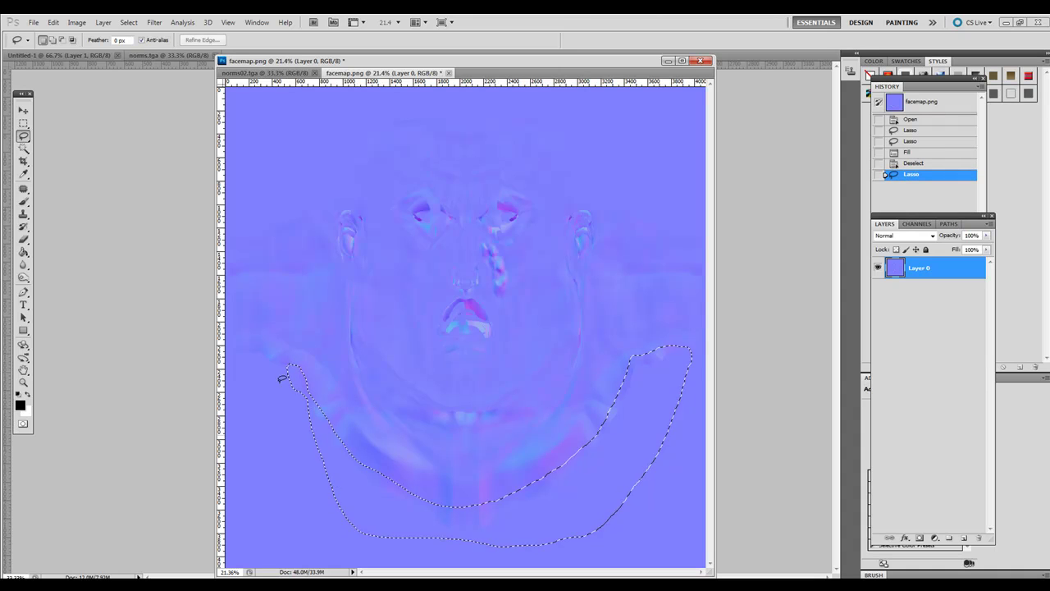
{"action": "left_click", "coordinate": [51, 22]}
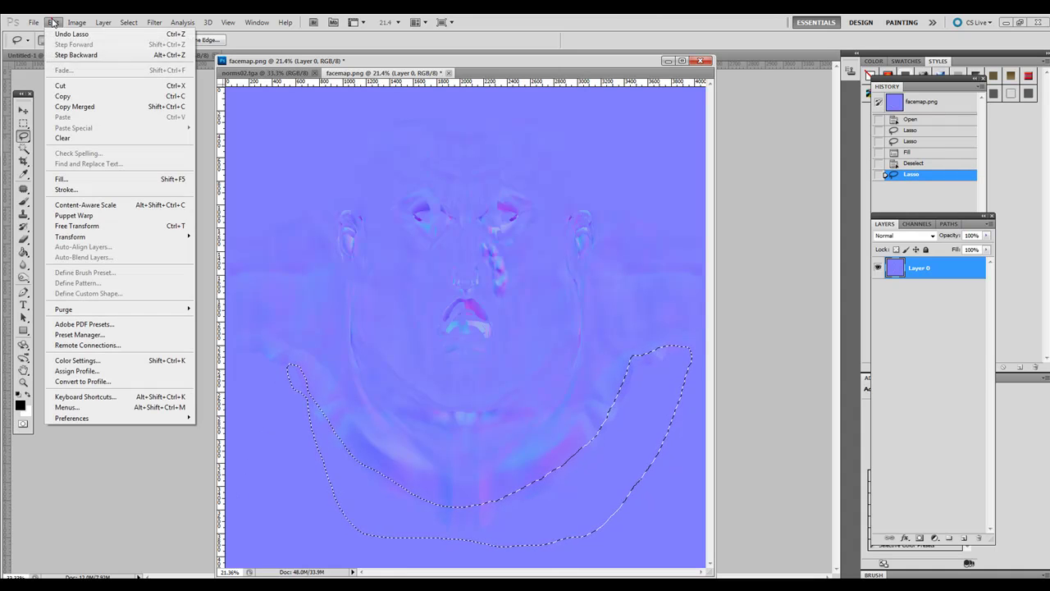
{"action": "left_click", "coordinate": [102, 181]}
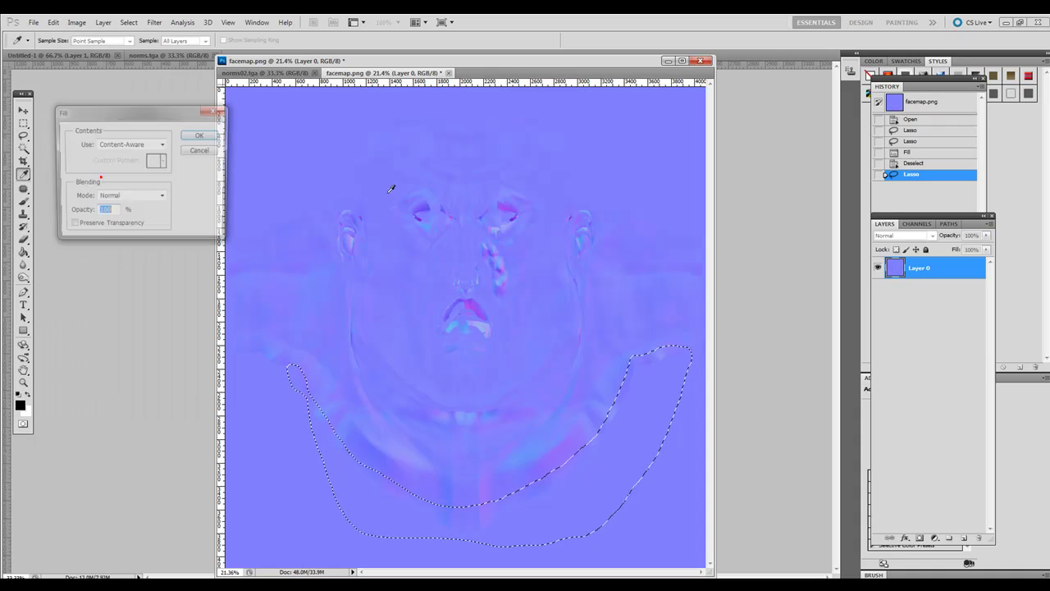
{"action": "left_click", "coordinate": [189, 137]}
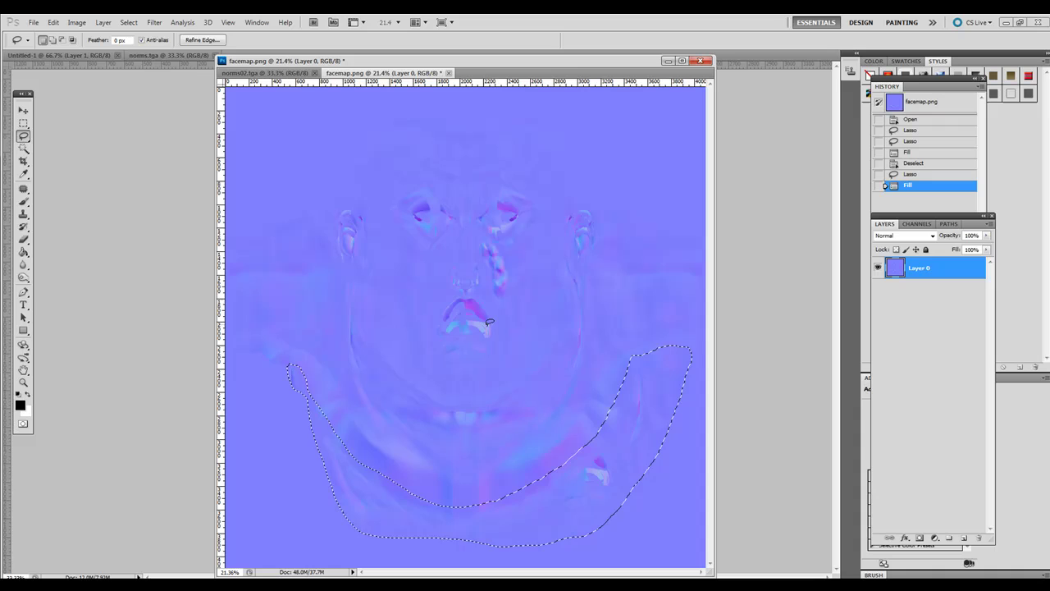
Undo the neck fill and clear the neck selection
{"action": "left_click", "coordinate": [51, 22]}
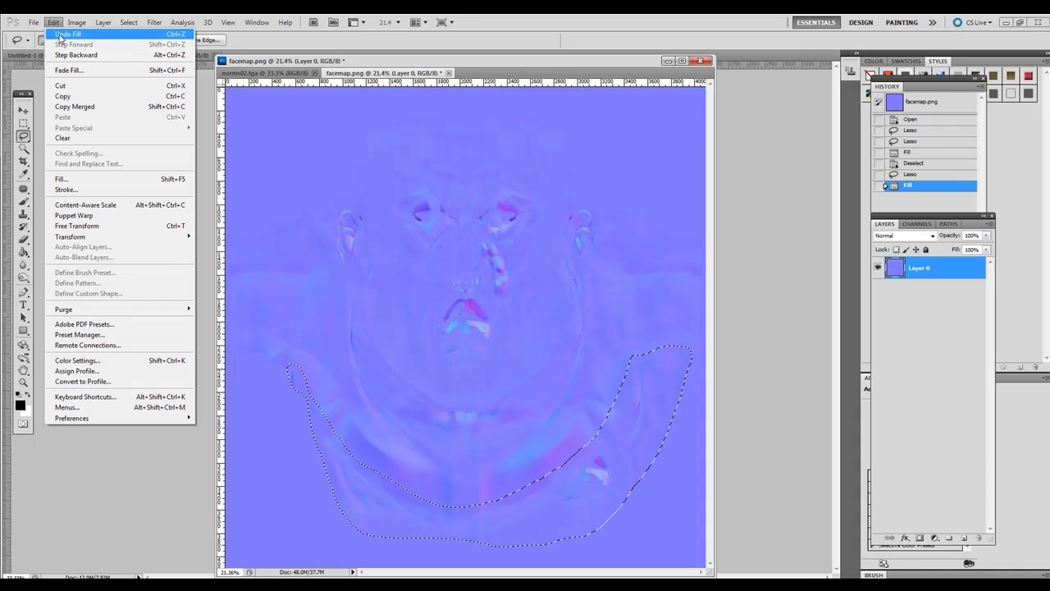
{"action": "left_click", "coordinate": [70, 35]}
{"action": "left_click", "coordinate": [624, 422]}
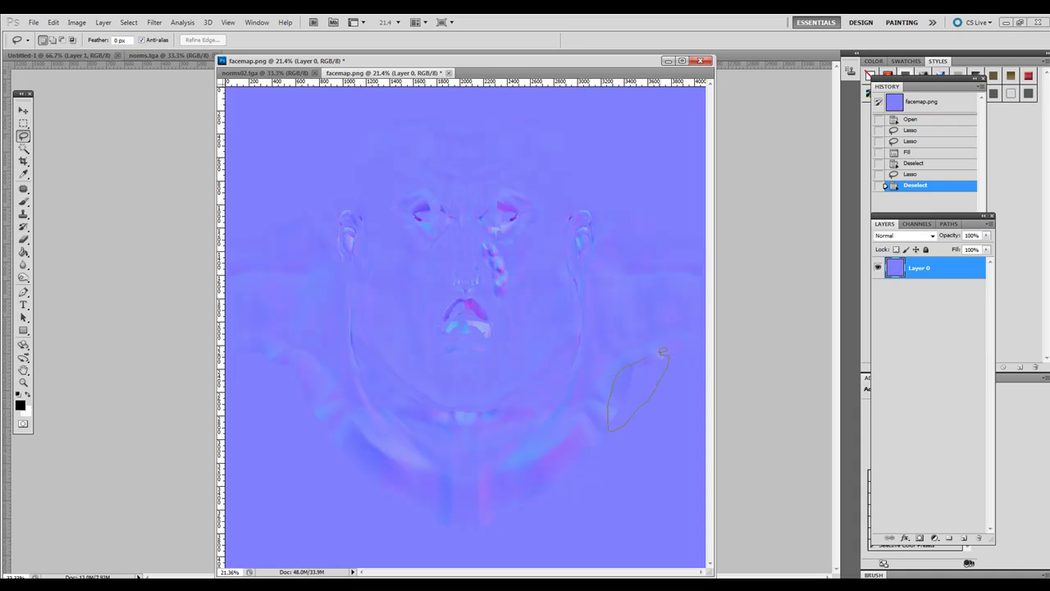
Content-aware fill a small patch on the right side of the neck, then deselect
{"action": "left_click_drag", "start_coordinate": [661, 351], "coordinate": [664, 356]}
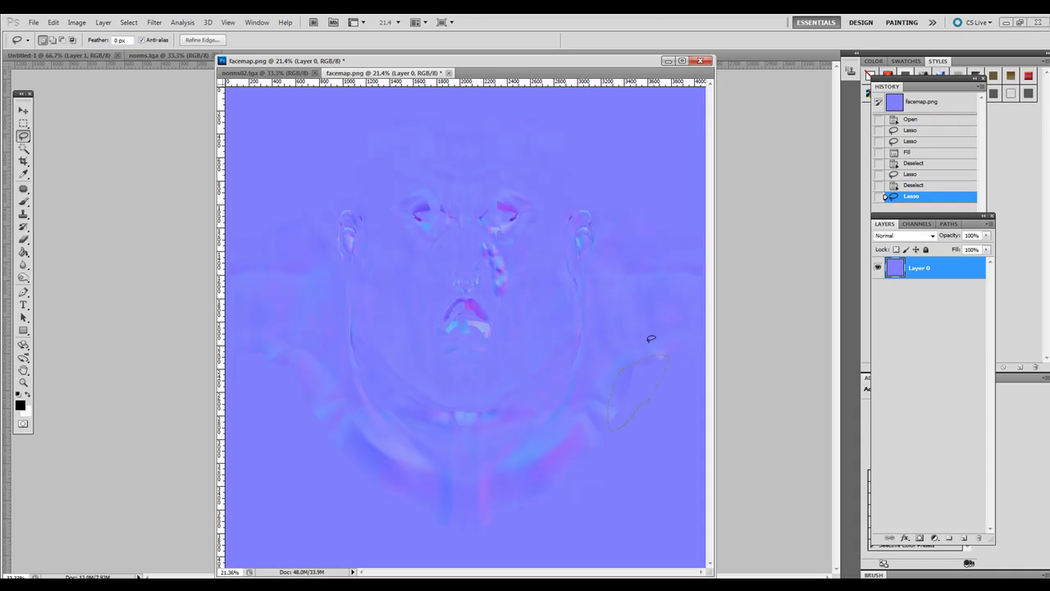
{"action": "left_click", "coordinate": [53, 22]}
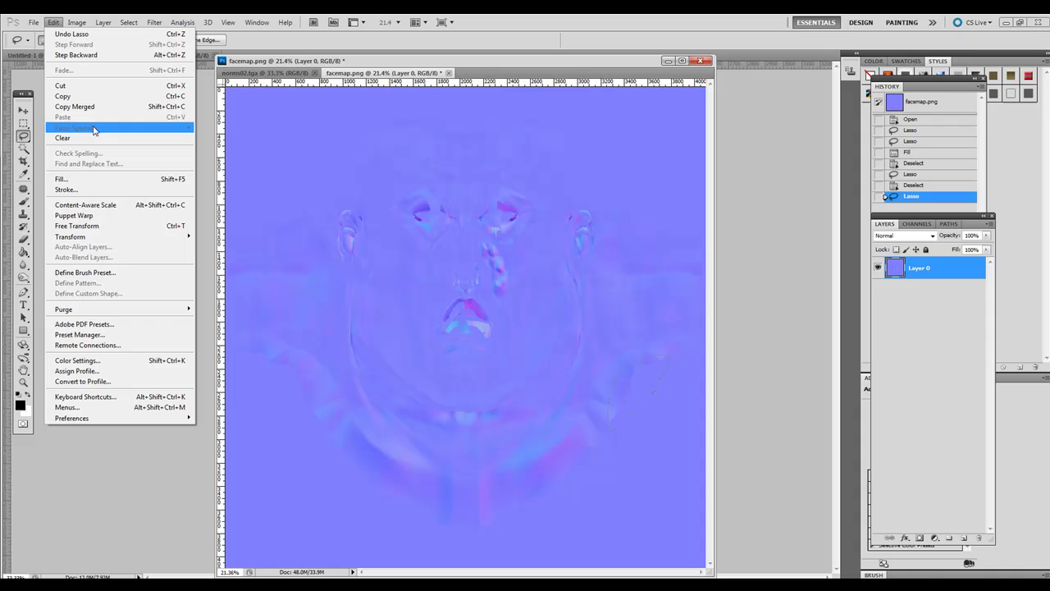
{"action": "left_click", "coordinate": [51, 23]}
{"action": "left_click", "coordinate": [49, 25]}
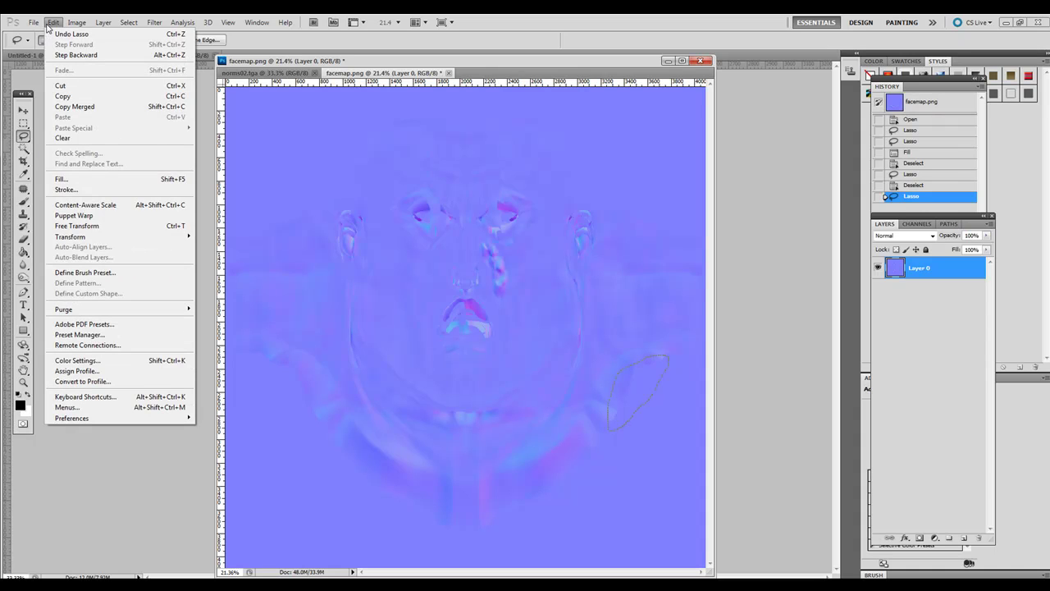
{"action": "left_click", "coordinate": [100, 178]}
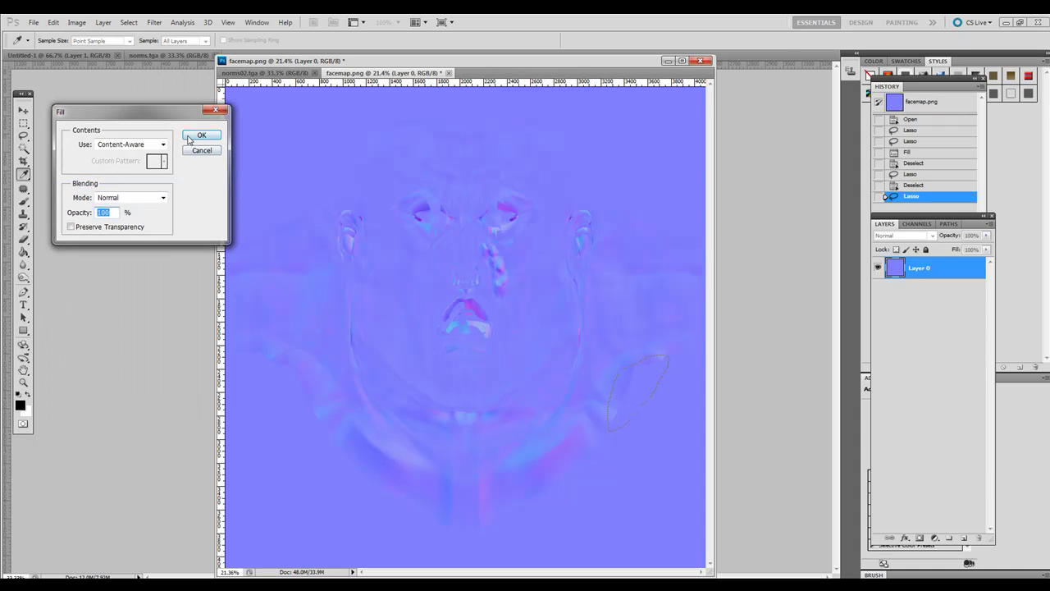
{"action": "left_click", "coordinate": [189, 138]}
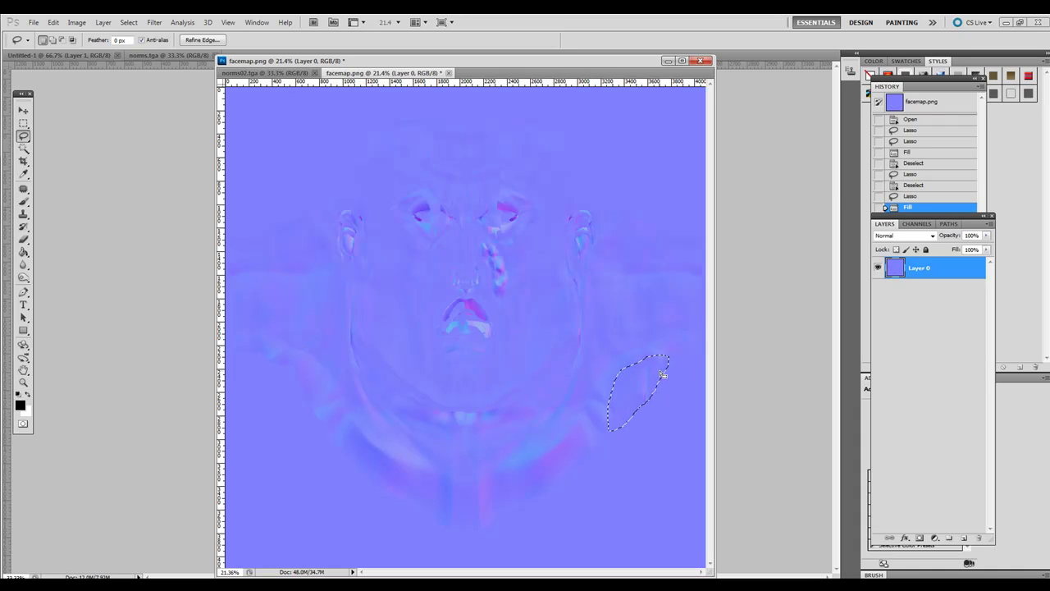
{"action": "left_click", "coordinate": [660, 339]}
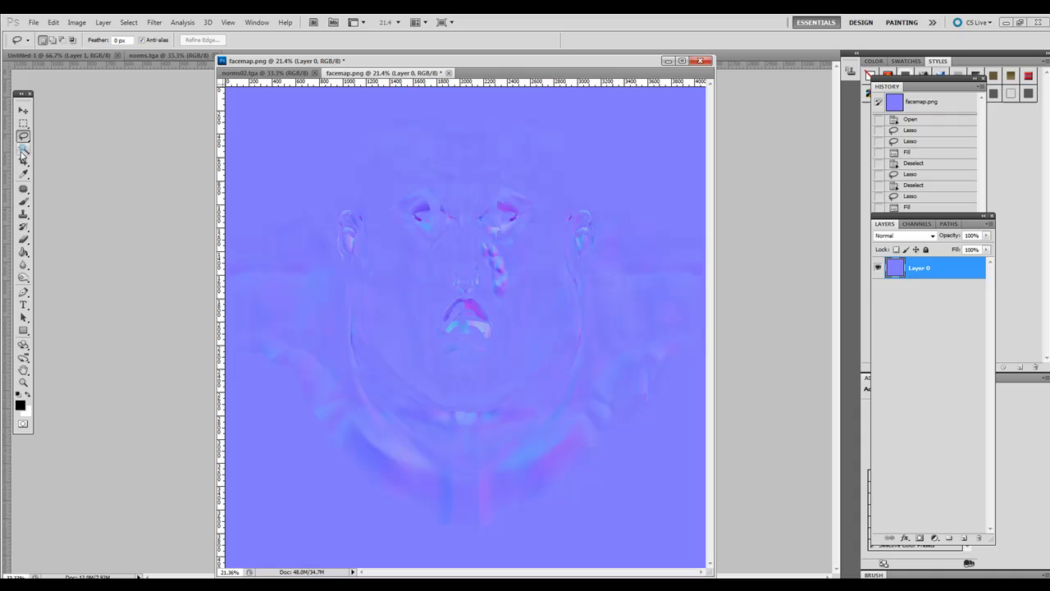
Patch the spot on the right side of the neck with the Patch tool
{"action": "left_click", "coordinate": [24, 188]}
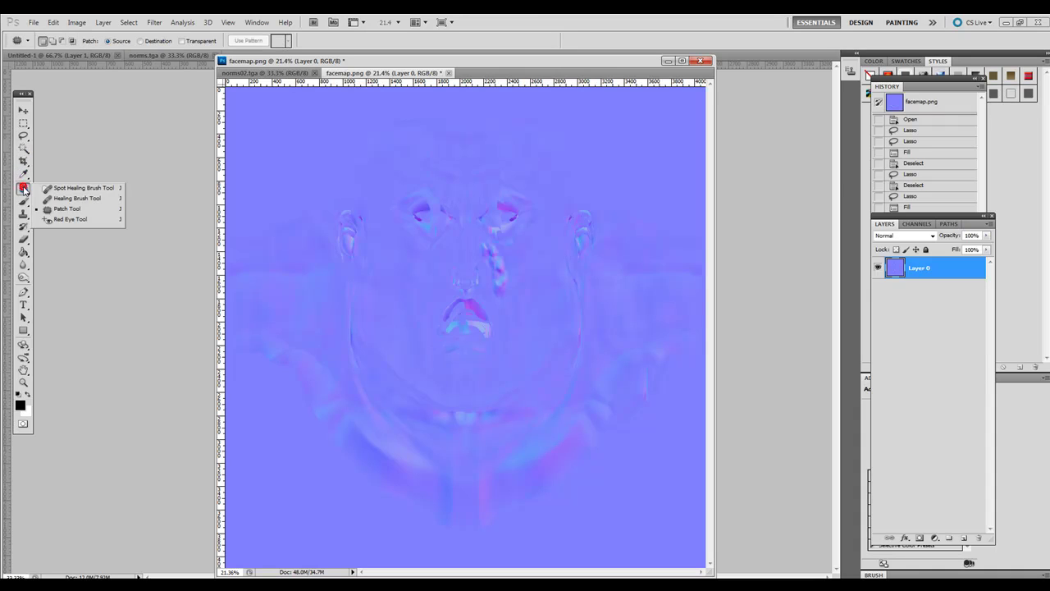
{"action": "left_click", "coordinate": [68, 209]}
{"action": "left_click", "coordinate": [637, 415]}
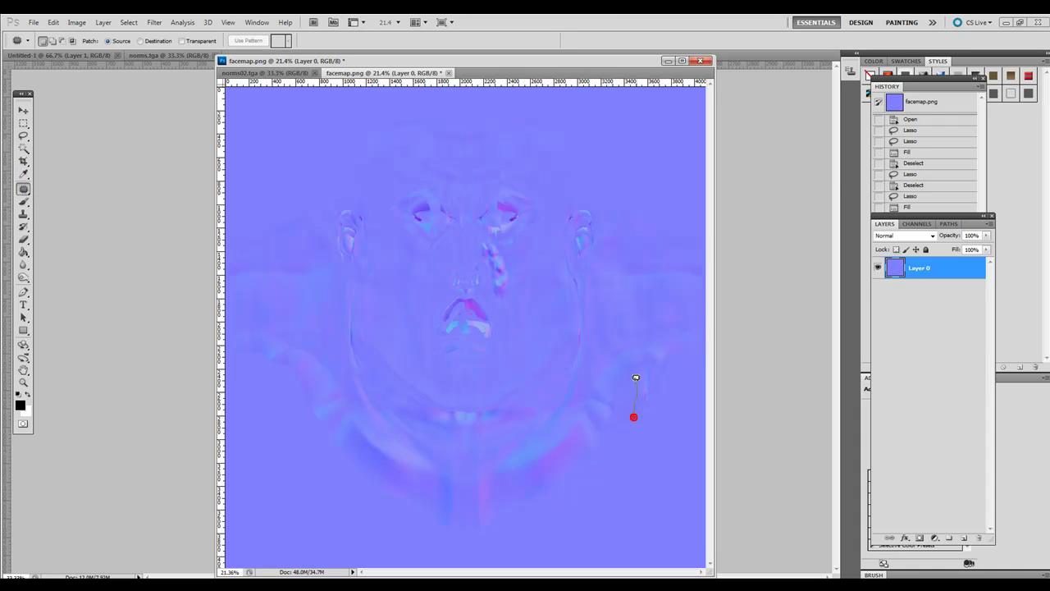
{"action": "left_click_drag", "start_coordinate": [633, 407], "coordinate": [618, 460]}
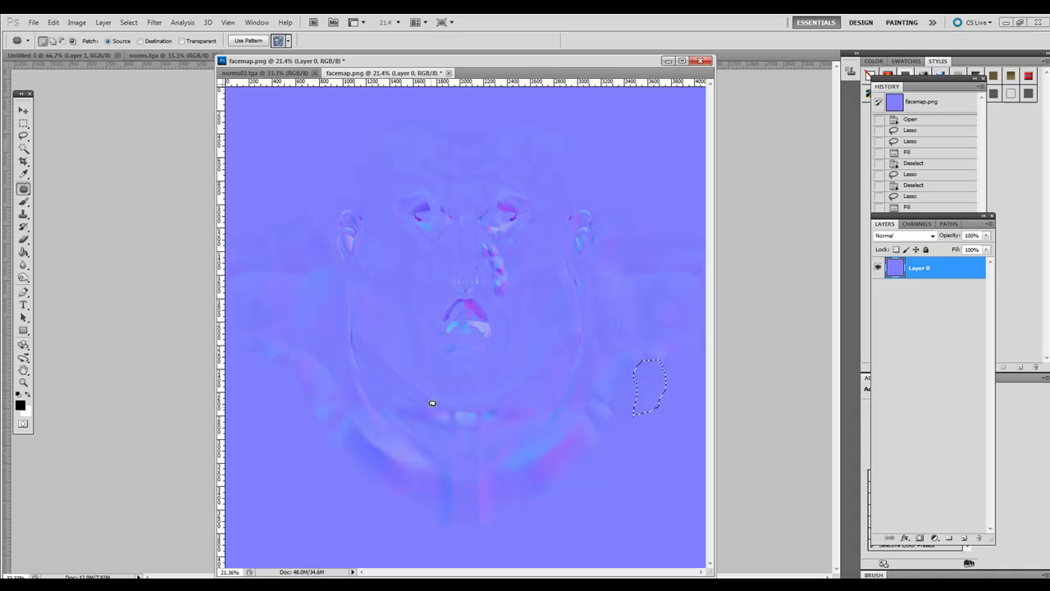
Patch over the chin and mouth areas, then clear the selection
{"action": "mouse_move", "coordinate": [420, 402]}
{"action": "left_mouse_down"}
{"action": "mouse_move", "coordinate": [506, 405]}
{"action": "mouse_move", "coordinate": [512, 416]}
{"action": "mouse_move", "coordinate": [446, 419]}
{"action": "mouse_move", "coordinate": [416, 397]}
{"action": "mouse_move", "coordinate": [439, 416]}
{"action": "mouse_move", "coordinate": [295, 498]}
{"action": "left_mouse_up"}
{"action": "mouse_move", "coordinate": [486, 300]}
{"action": "left_mouse_down"}
{"action": "mouse_move", "coordinate": [455, 293]}
{"action": "mouse_move", "coordinate": [432, 334]}
{"action": "mouse_move", "coordinate": [482, 334]}
{"action": "mouse_move", "coordinate": [504, 319]}
{"action": "mouse_move", "coordinate": [475, 294]}
{"action": "mouse_move", "coordinate": [487, 307]}
{"action": "mouse_move", "coordinate": [369, 357]}
{"action": "mouse_move", "coordinate": [299, 490]}
{"action": "mouse_move", "coordinate": [304, 480]}
{"action": "left_mouse_up"}
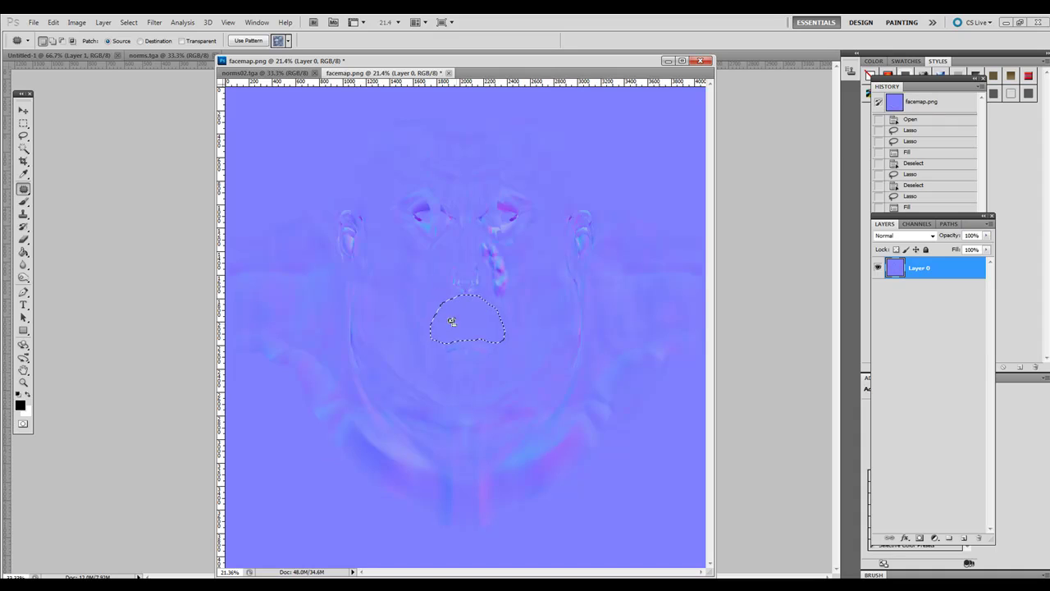
{"action": "left_click_drag", "start_coordinate": [458, 339], "coordinate": [500, 360]}
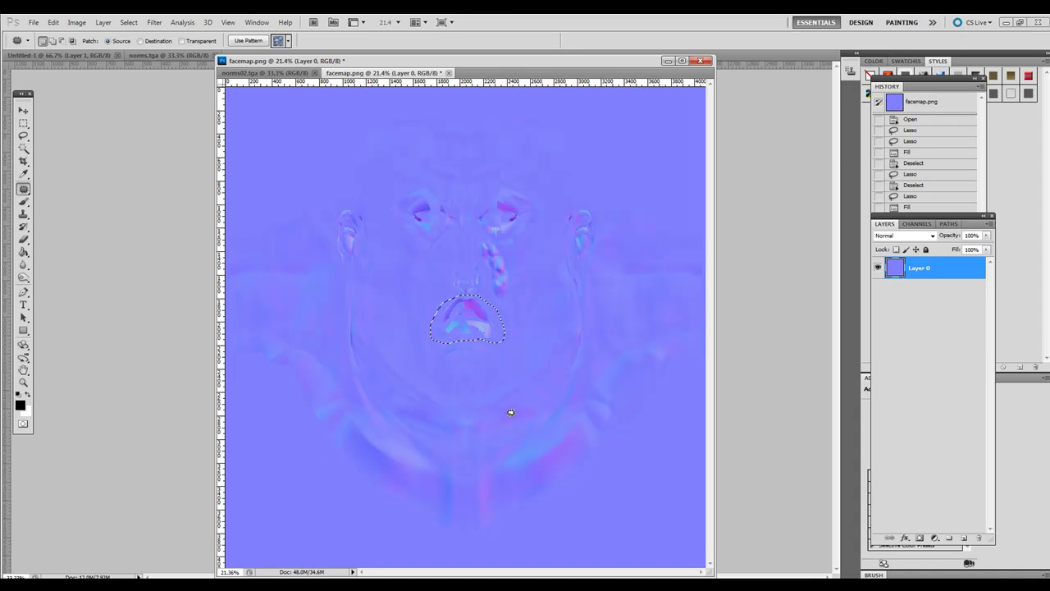
{"action": "left_click", "coordinate": [23, 123]}
{"action": "left_click", "coordinate": [271, 137]}
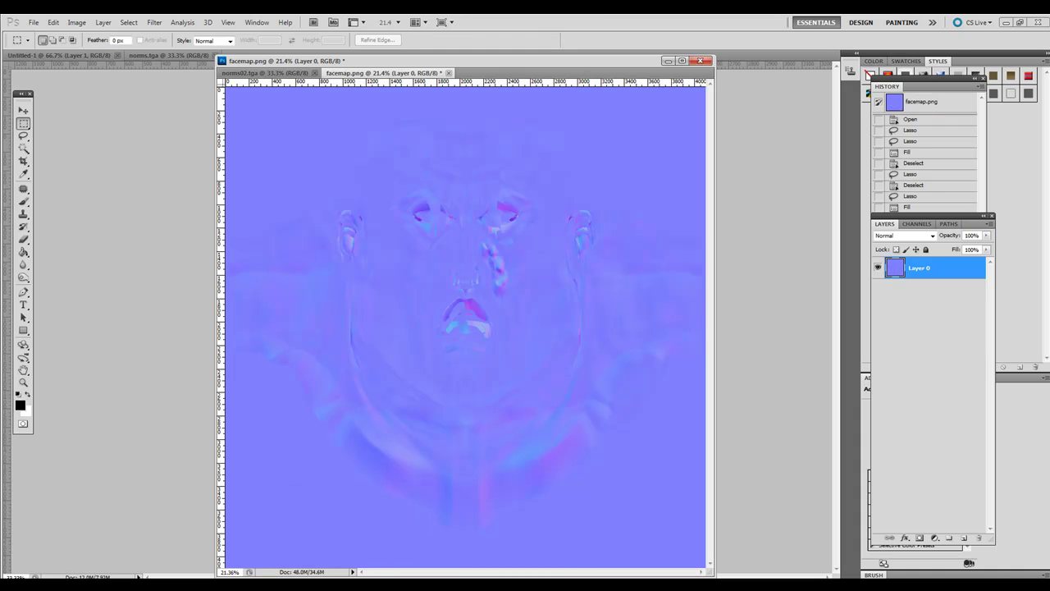
Return to Mudbox and close the facemap.png map extraction results window
{"action": "mouse_move", "coordinate": [355, 586]}
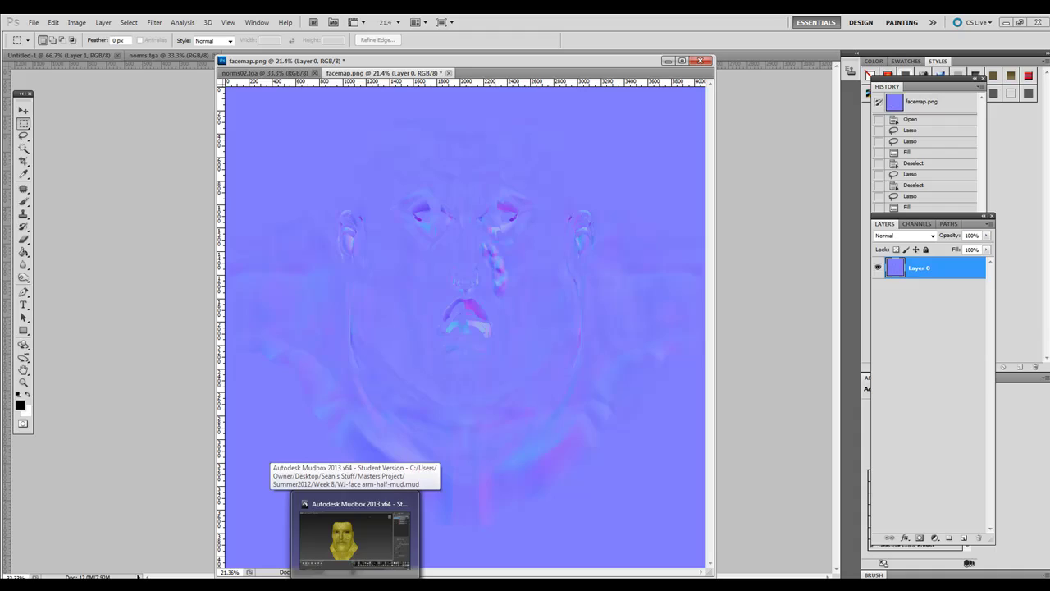
{"action": "left_click", "coordinate": [355, 535]}
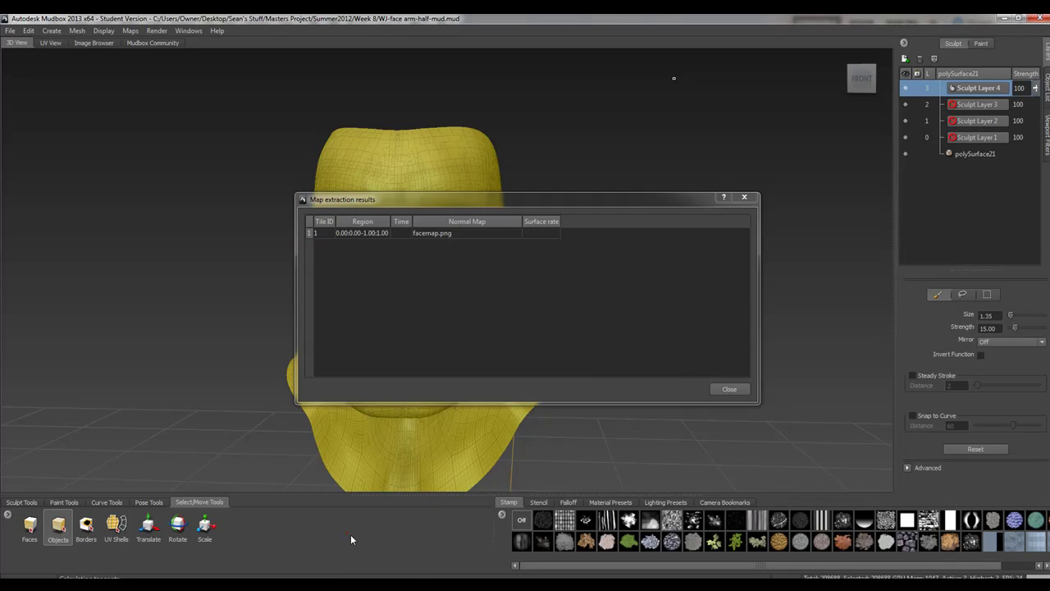
{"action": "left_click", "coordinate": [745, 199]}
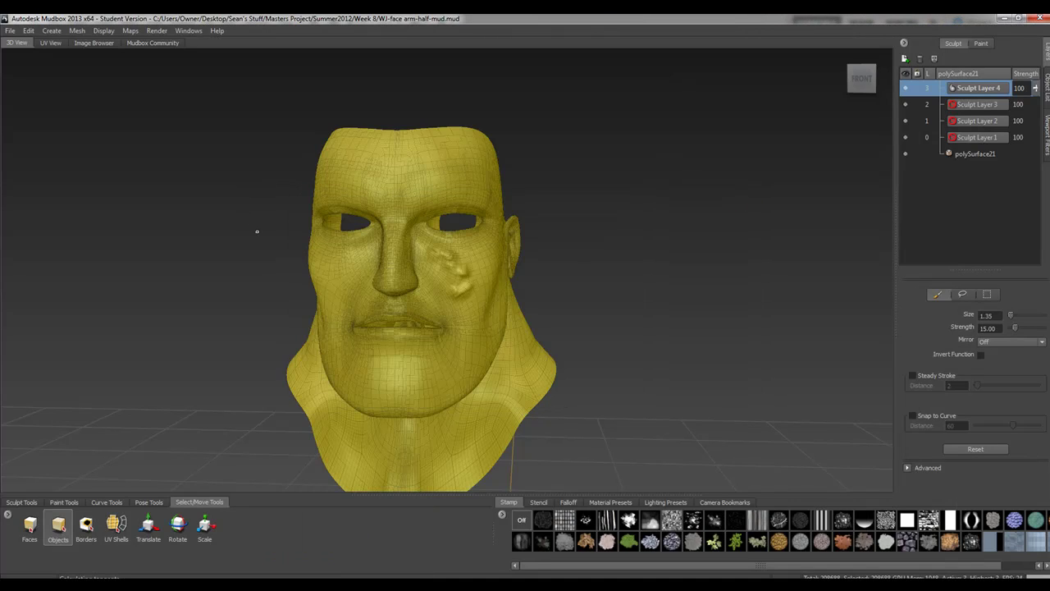